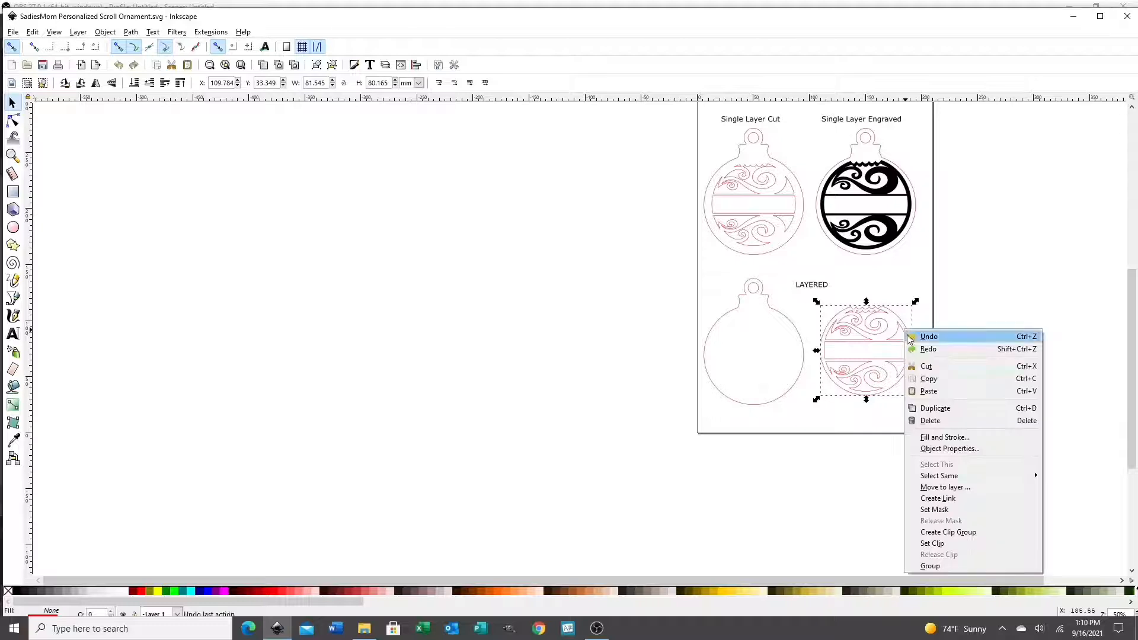
- Duplicate the layered scroll piece and place the copy in the empty area outside the page
{"action": "left_click", "coordinate": [915, 409]}
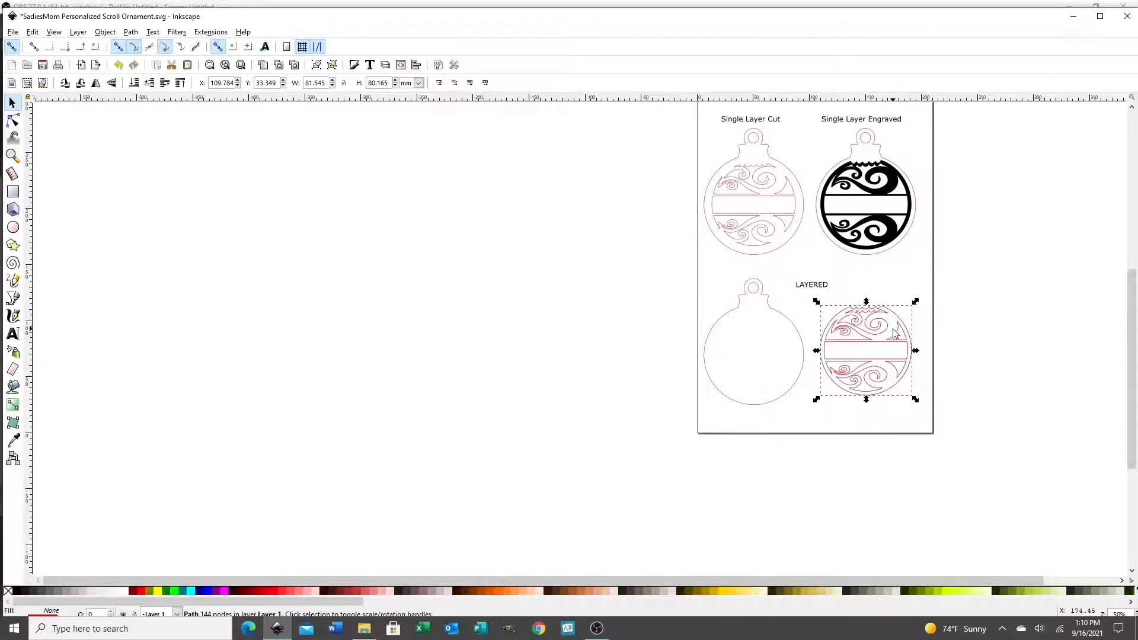
{"action": "left_click_drag", "start_coordinate": [864, 323], "coordinate": [562, 272]}
{"action": "left_click", "coordinate": [485, 202]}
{"action": "scroll", "coordinate": [485, 203], "scroll_direction": "up", "scroll_amount": 3}
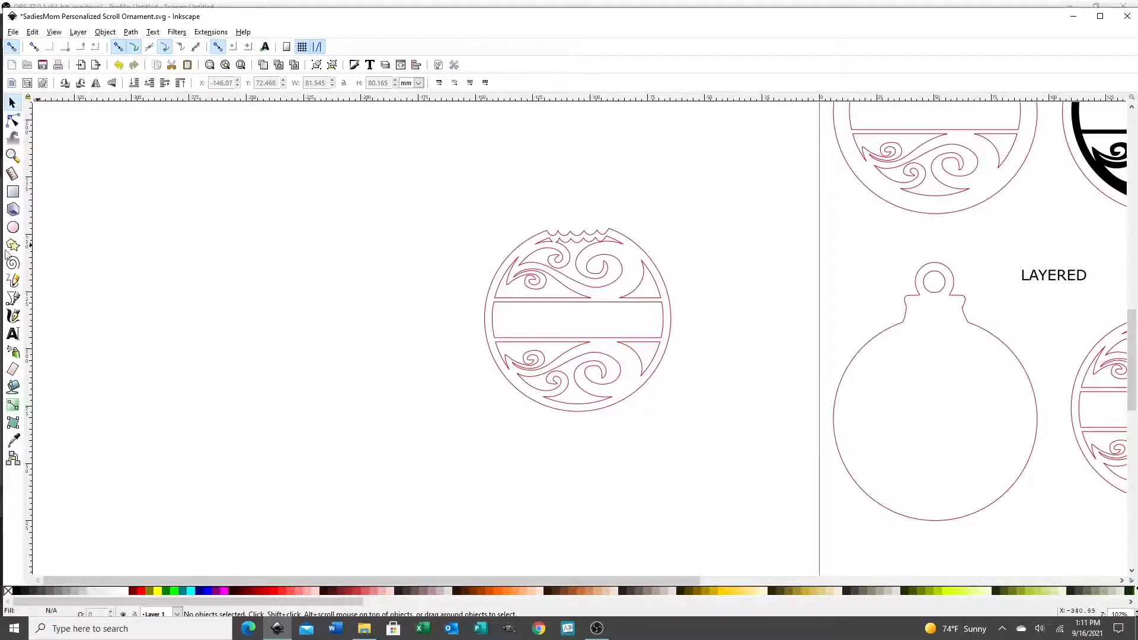
- Add a text object above the copied scroll piece with the recipient's first name in capital letters
{"action": "left_click", "coordinate": [18, 336]}
{"action": "left_click", "coordinate": [519, 196]}
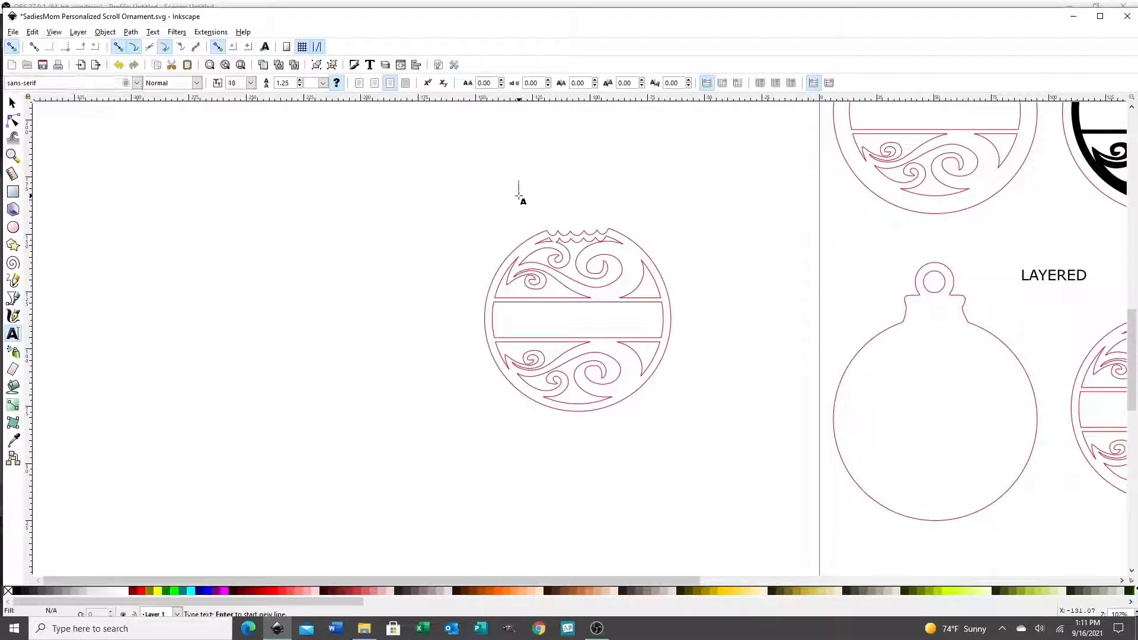
{"action": "type", "text": "HADLEY"}
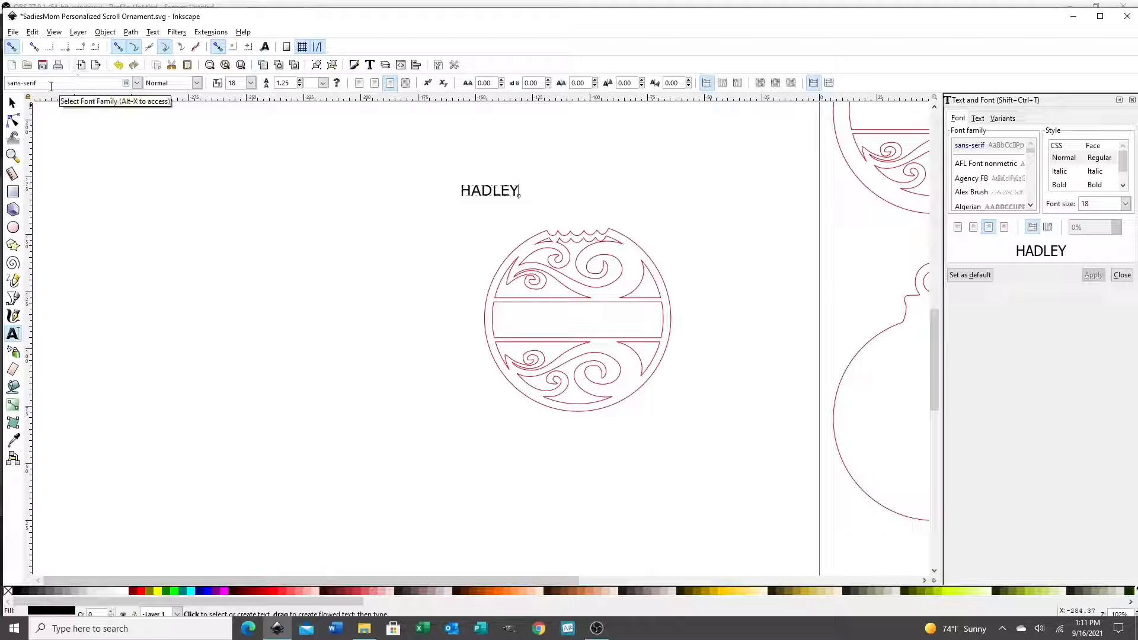
- Set the name's font to Constantia in the Bold style
{"action": "left_click", "coordinate": [137, 83]}
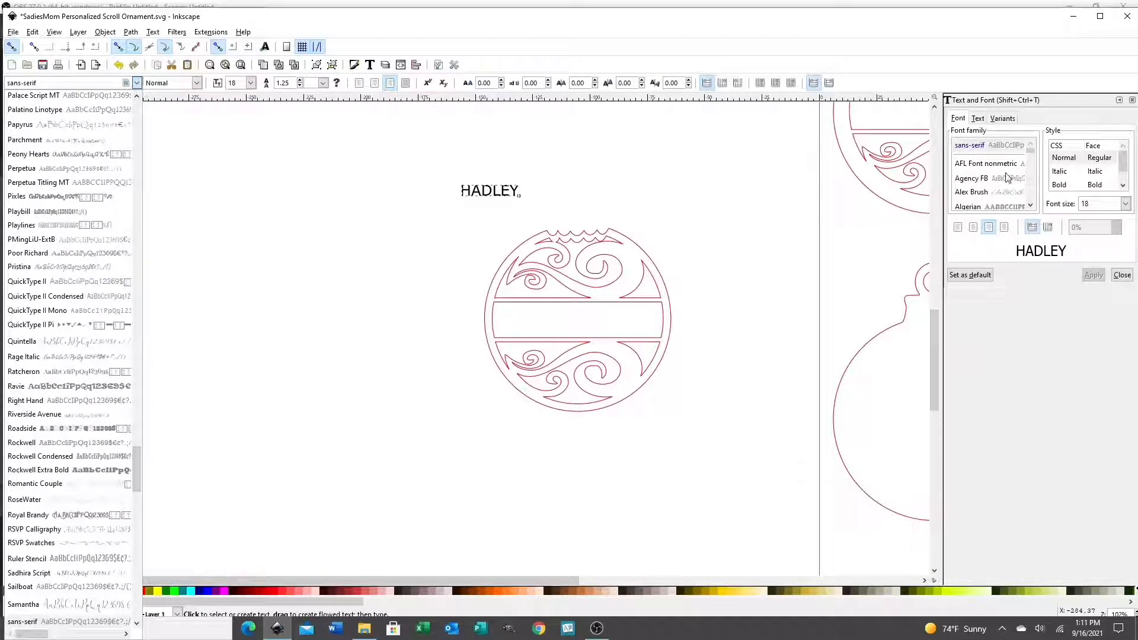
{"action": "left_click", "coordinate": [1035, 188]}
{"action": "scroll", "coordinate": [1032, 189], "scroll_direction": "down", "scroll_amount": 15}
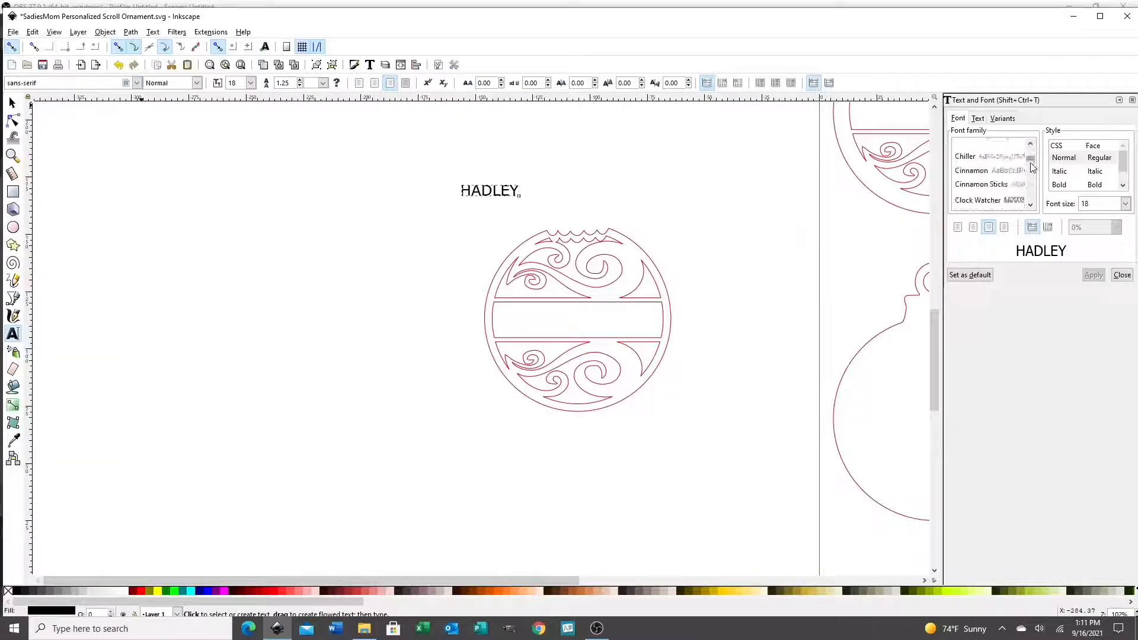
{"action": "left_click_drag", "start_coordinate": [1032, 189], "coordinate": [1030, 163]}
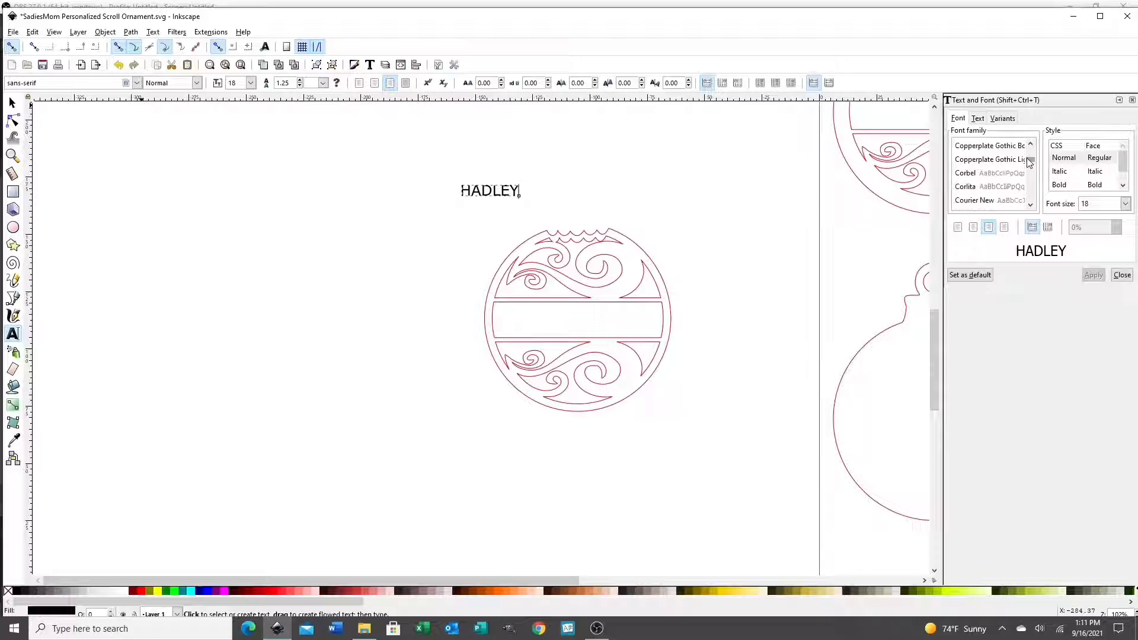
{"action": "scroll", "coordinate": [998, 170], "scroll_direction": "up", "scroll_amount": 2}
{"action": "left_click", "coordinate": [991, 153]}
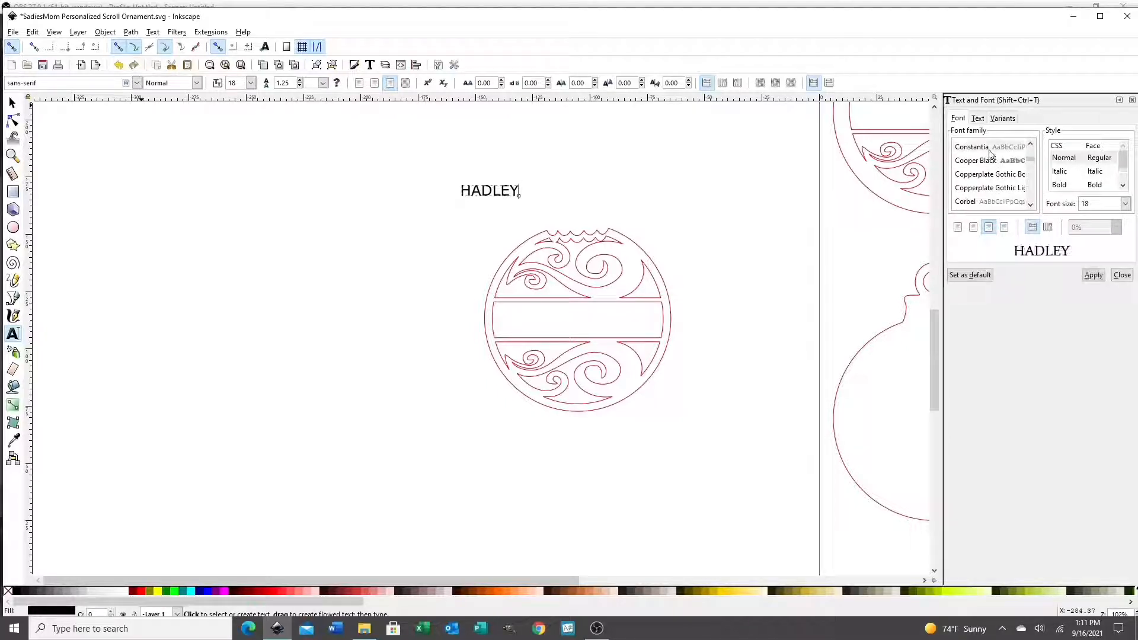
{"action": "left_click", "coordinate": [1094, 185]}
{"action": "left_click", "coordinate": [1094, 275]}
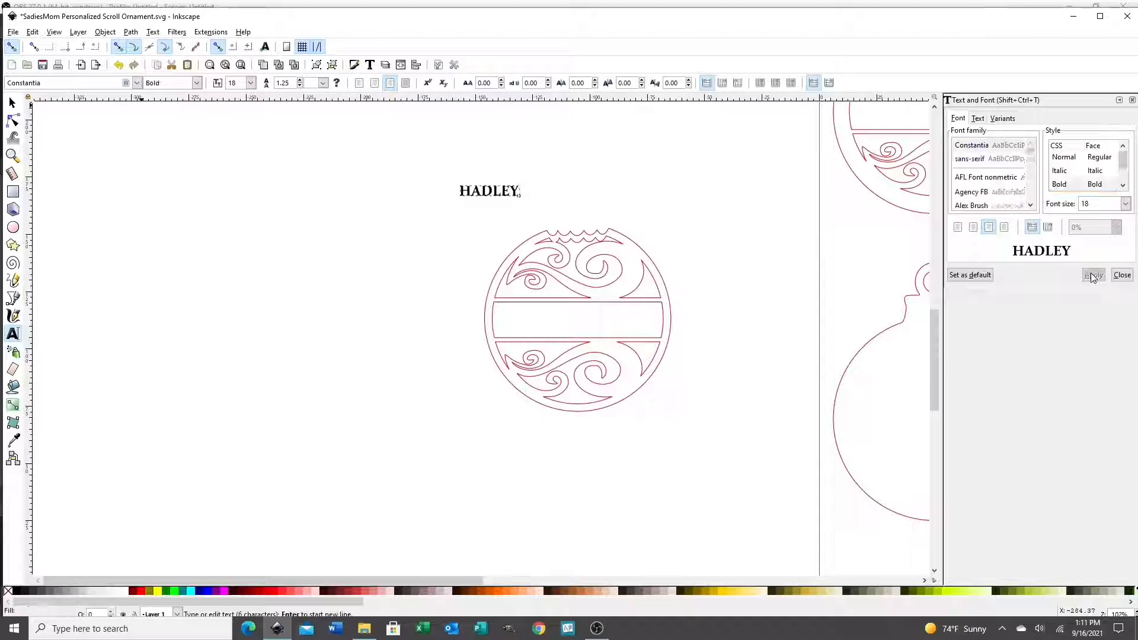
- Enlarge the name to about 76 mm wide and place it inside the blank band of the scroll piece
{"action": "left_click", "coordinate": [12, 102]}
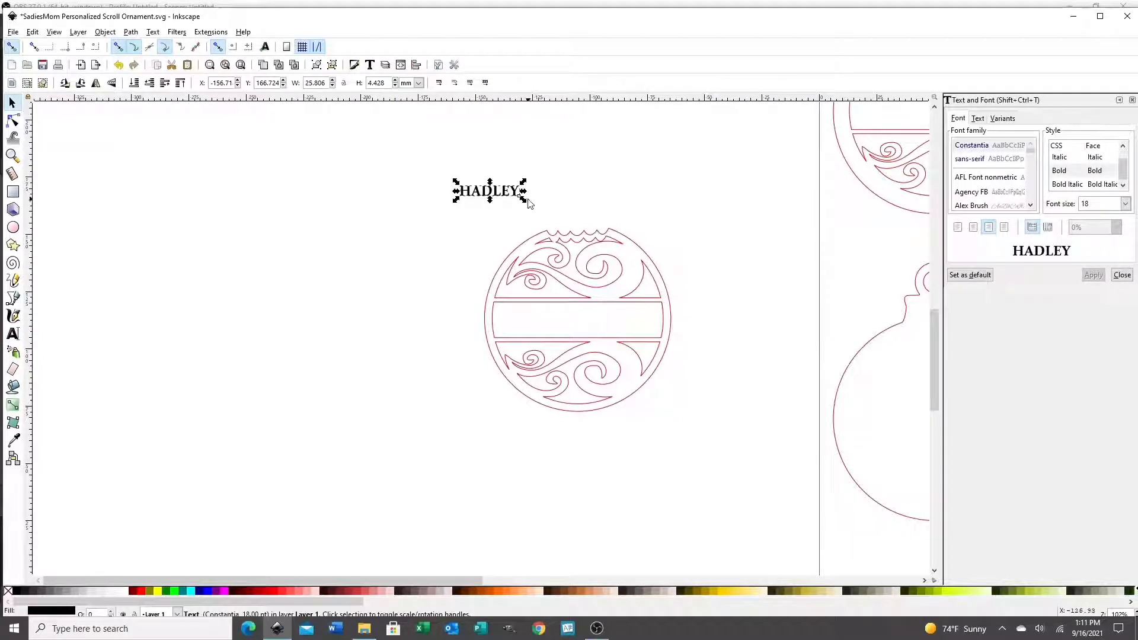
{"action": "left_click_drag", "start_coordinate": [525, 201], "coordinate": [709, 282]}
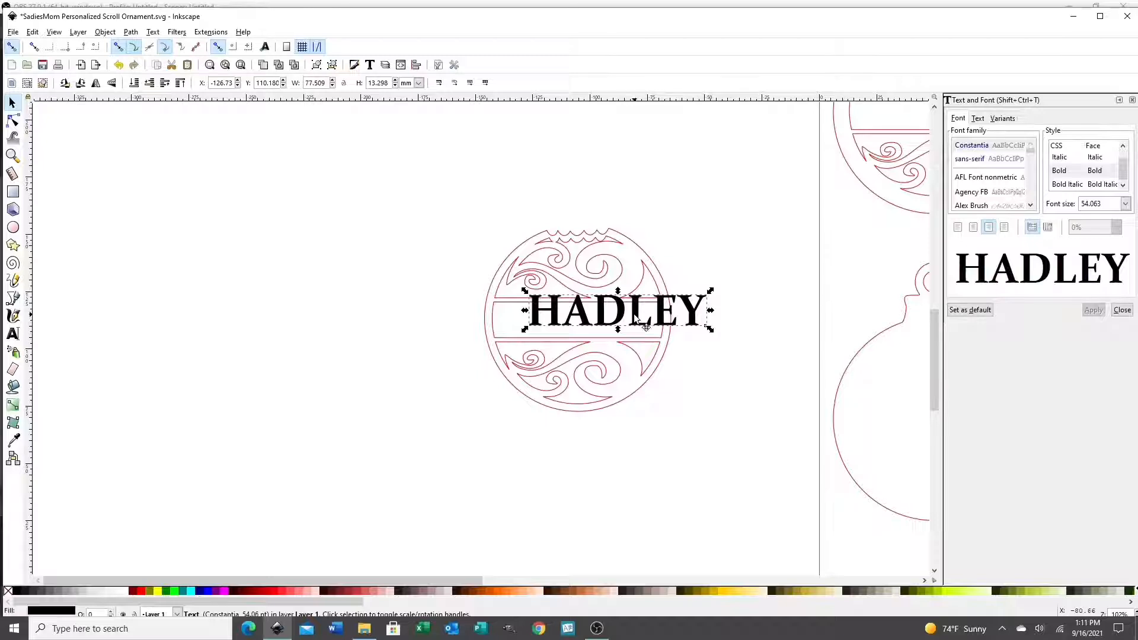
{"action": "left_click_drag", "start_coordinate": [635, 317], "coordinate": [592, 321]}
{"action": "left_click_drag", "start_coordinate": [674, 299], "coordinate": [672, 302]}
{"action": "key", "text": "plus"}
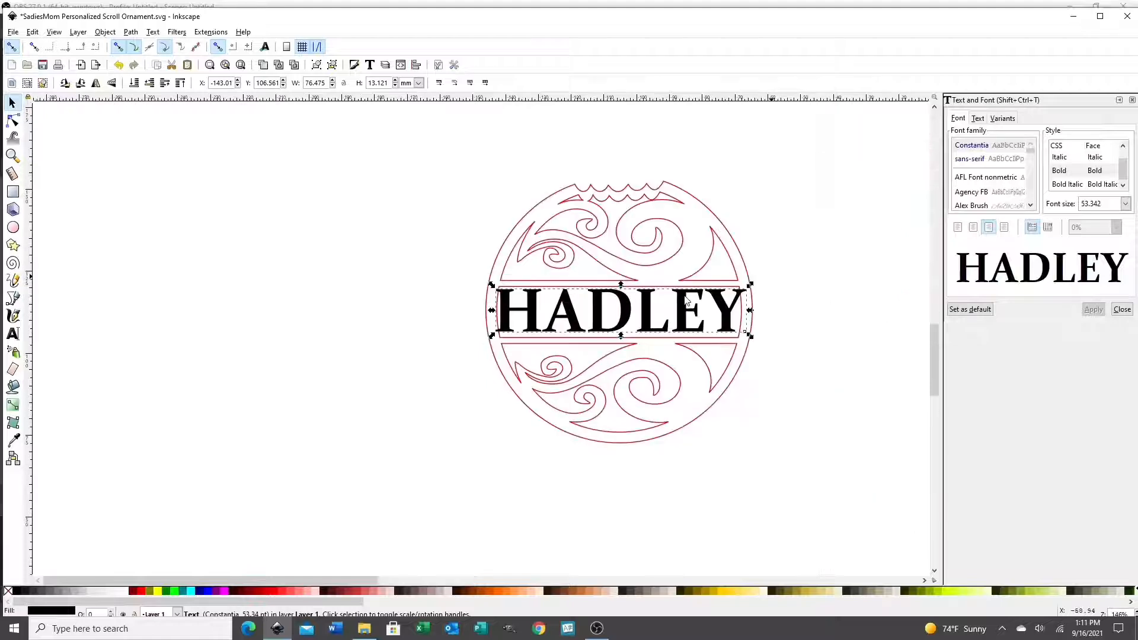
- Give the name a red outline with no fill, then heighten it to about 15 mm to reach across the band
{"action": "left_click", "coordinate": [138, 595], "text": "shift"}
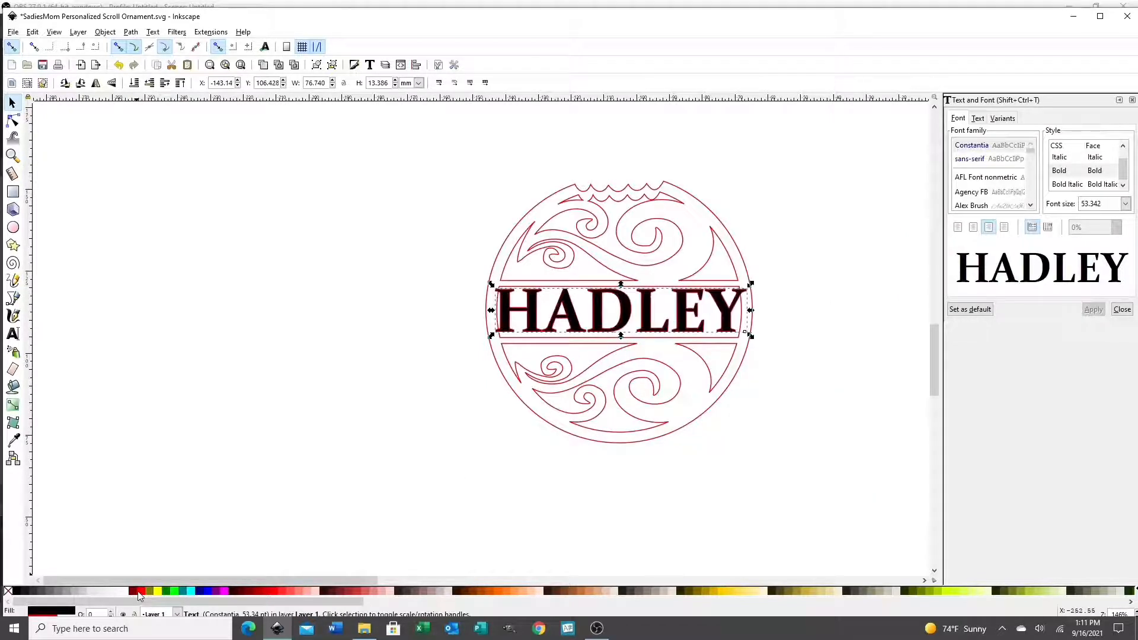
{"action": "left_click", "coordinate": [8, 591]}
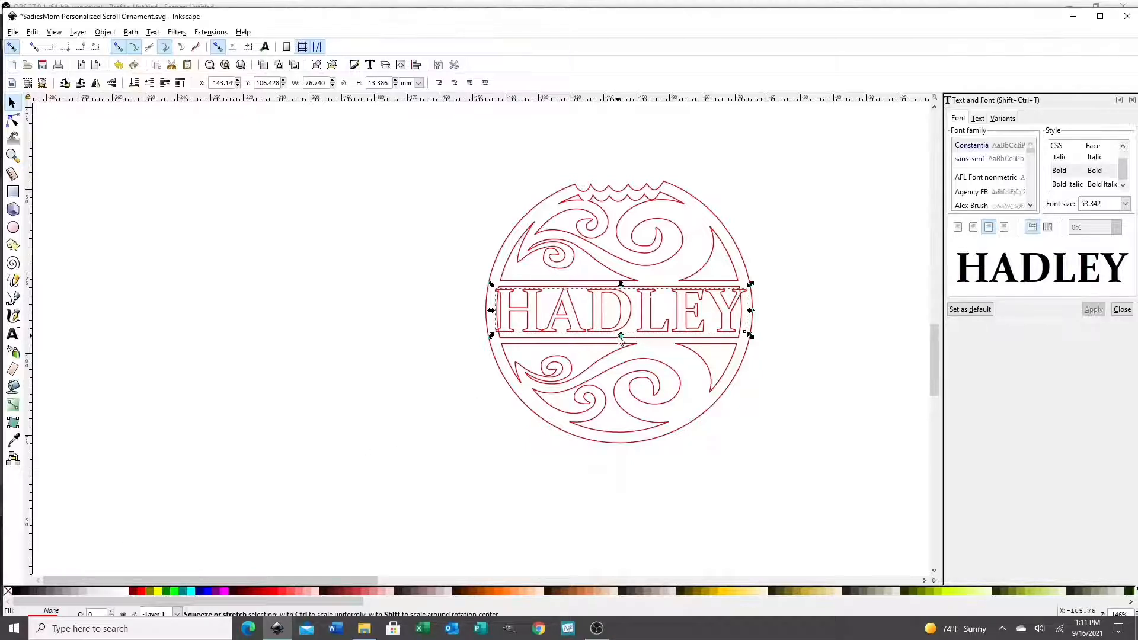
{"action": "left_click_drag", "start_coordinate": [621, 337], "coordinate": [586, 305]}
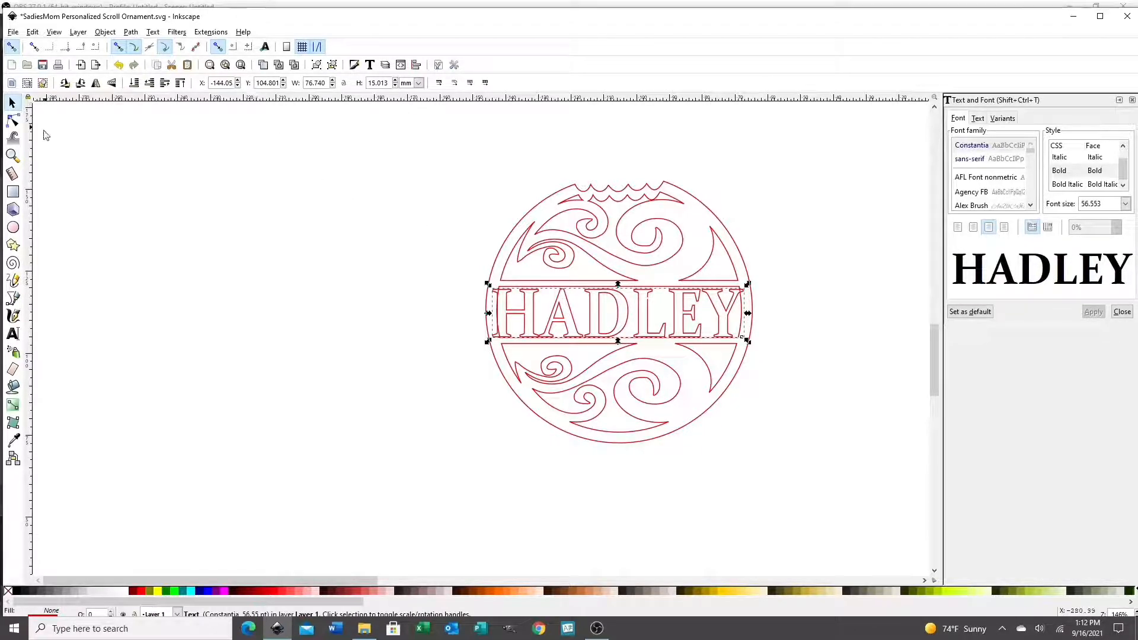
- Reduce the name's letter spacing to -0.08 px
{"action": "left_click", "coordinate": [12, 334]}
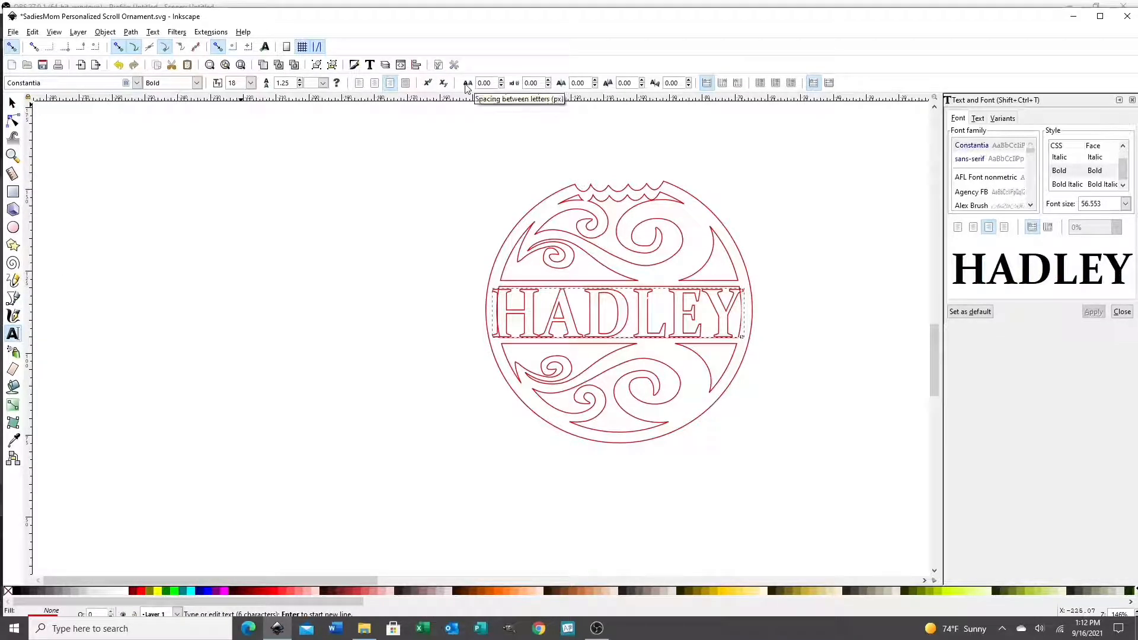
{"action": "left_click", "coordinate": [501, 85]}
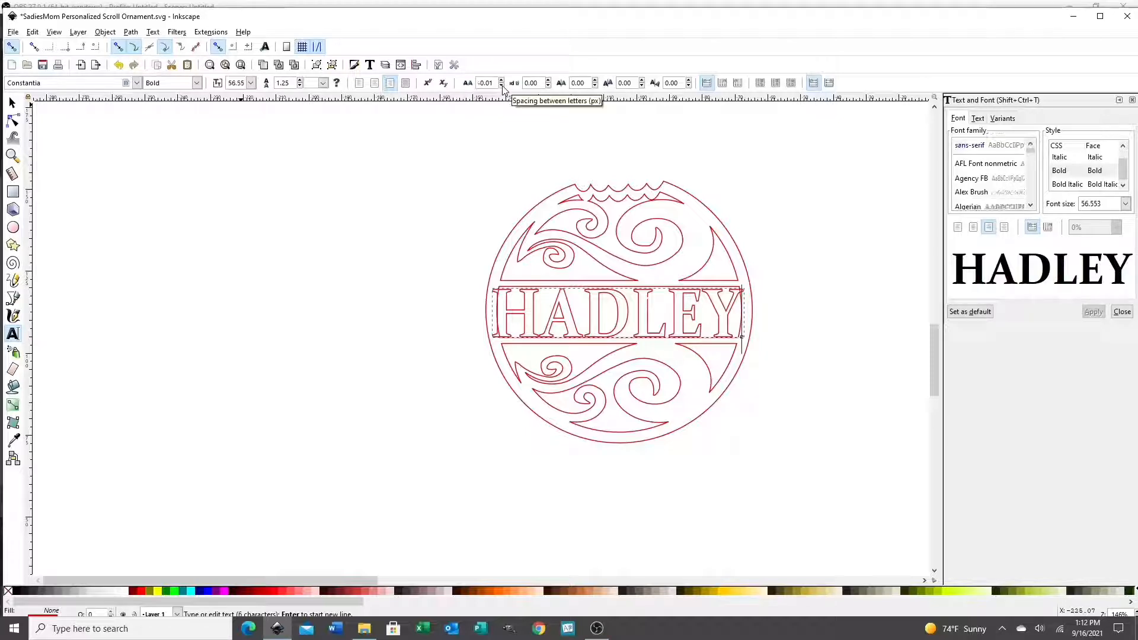
{"action": "left_click", "coordinate": [502, 85]}
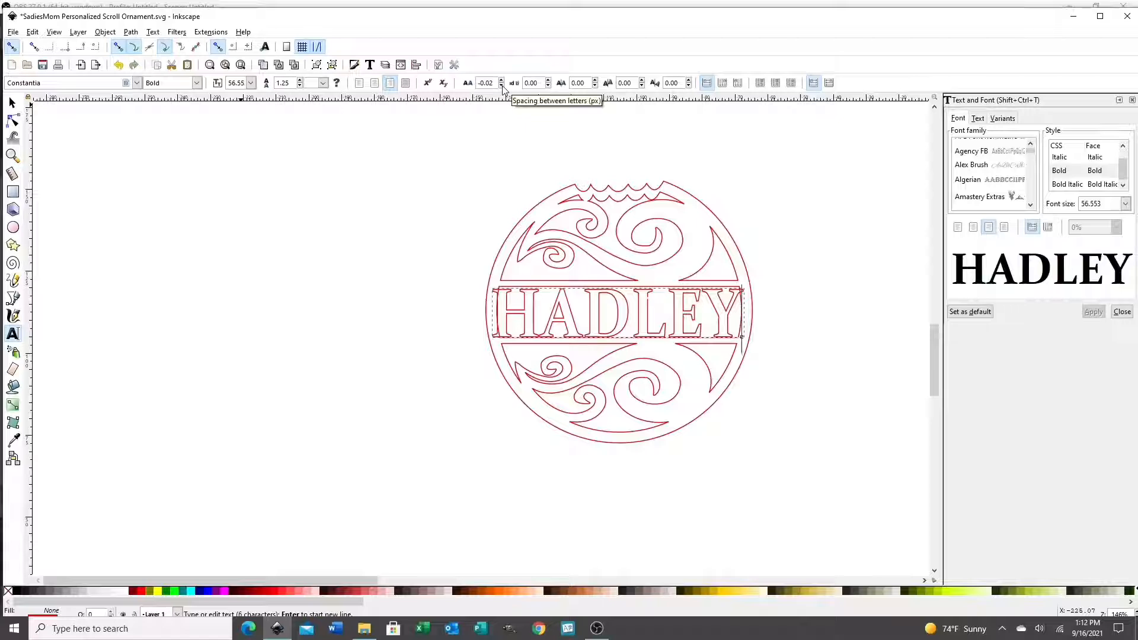
{"action": "left_click", "coordinate": [502, 86]}
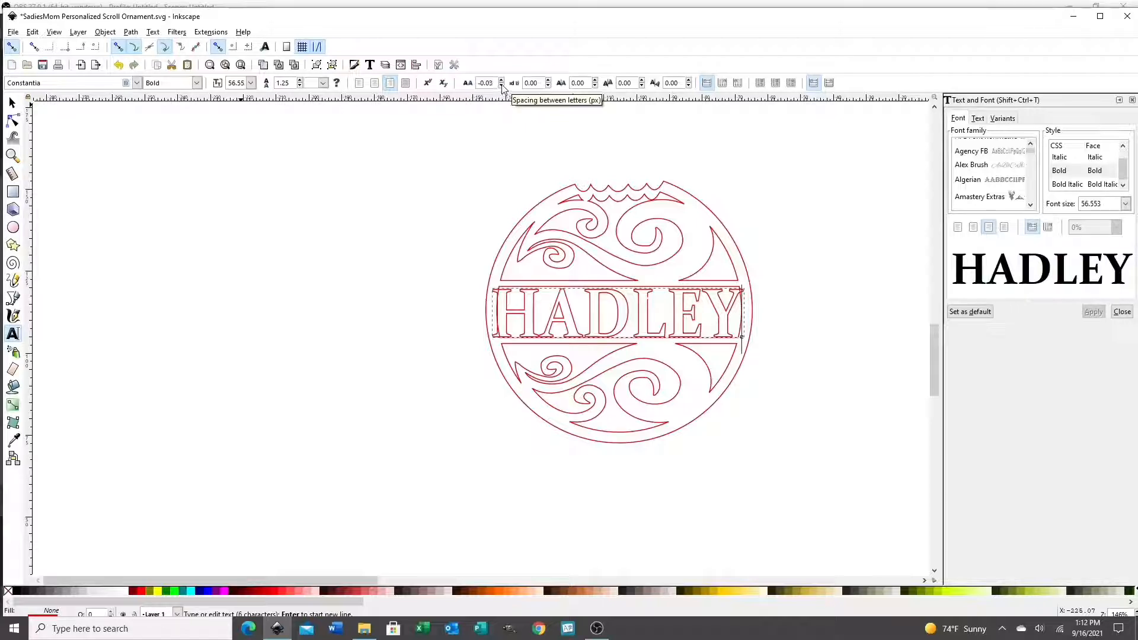
{"action": "key", "text": "plus"}
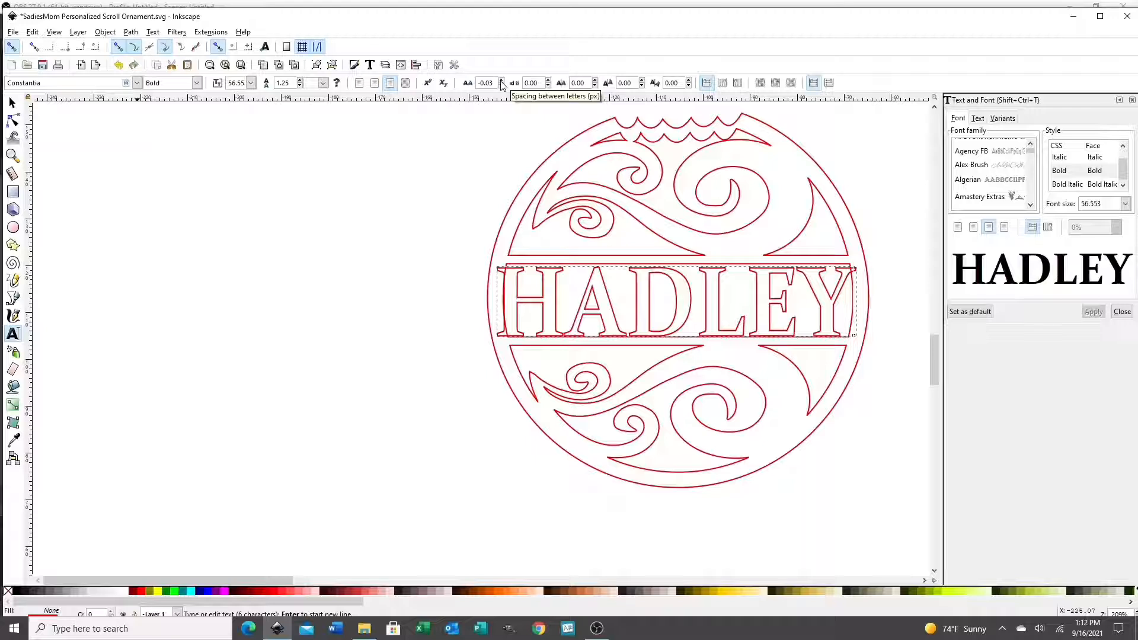
{"action": "left_click", "coordinate": [502, 86]}
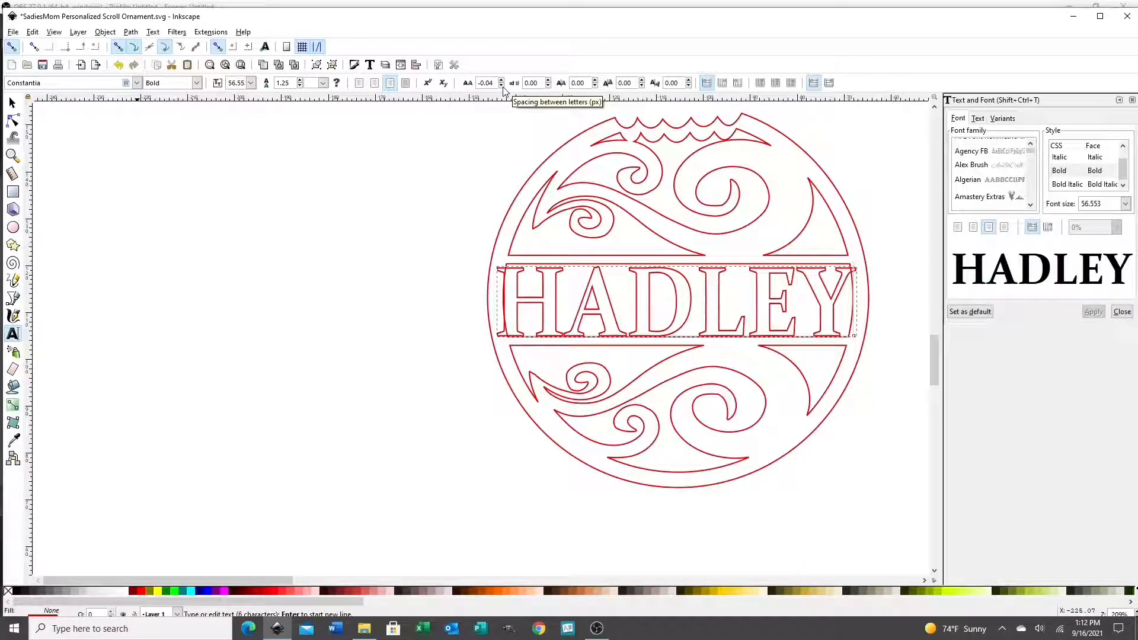
{"action": "left_click", "coordinate": [502, 86]}
{"action": "left_click", "coordinate": [502, 86]}
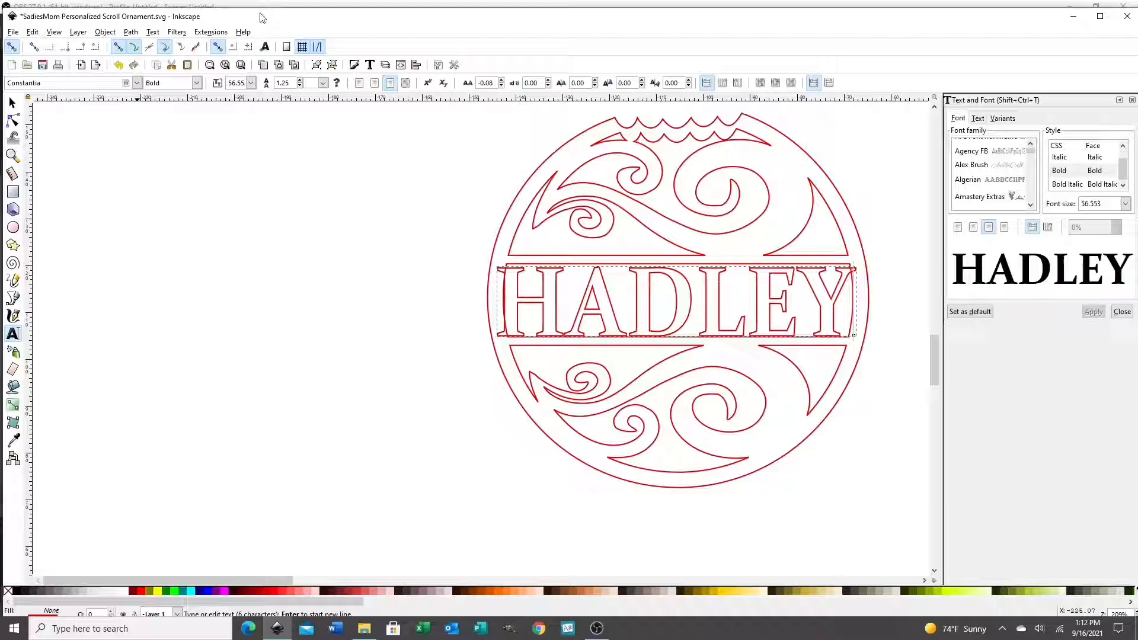
- Convert the name to paths and ungroup it into separate letters
{"action": "left_click", "coordinate": [132, 32]}
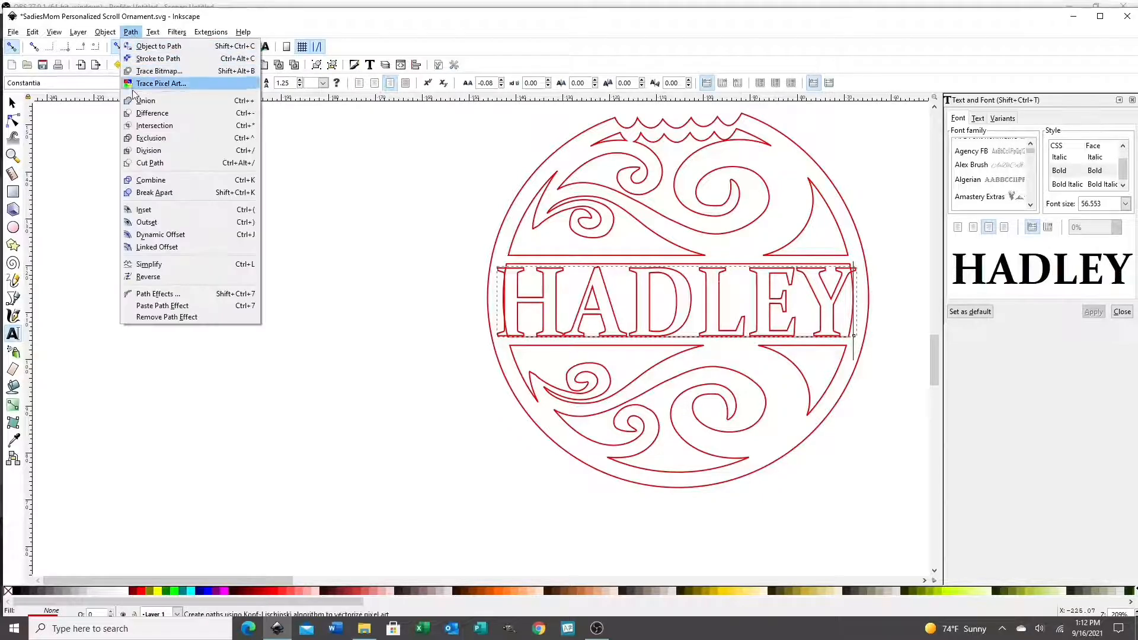
{"action": "left_click", "coordinate": [148, 46]}
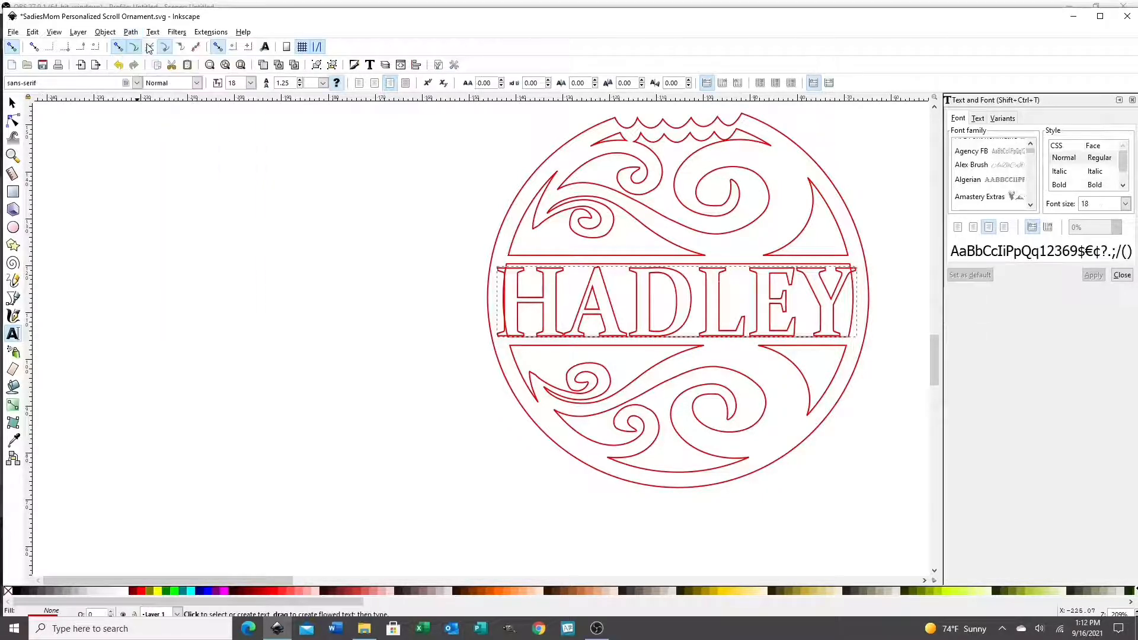
{"action": "left_click", "coordinate": [106, 33]}
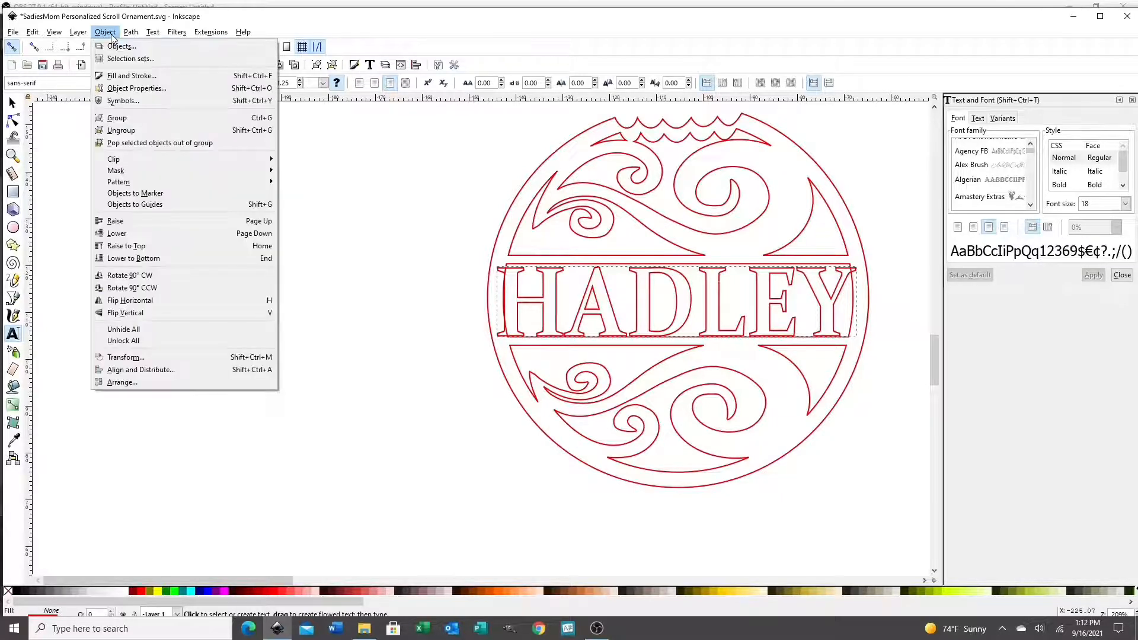
{"action": "left_click", "coordinate": [123, 131]}
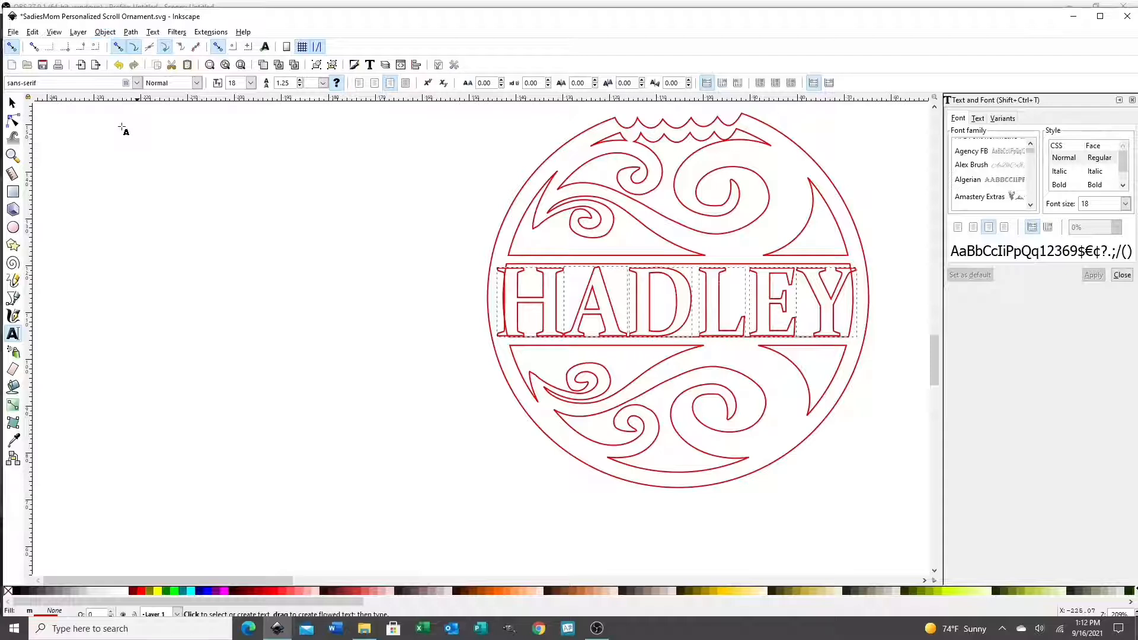
{"action": "left_click", "coordinate": [356, 296]}
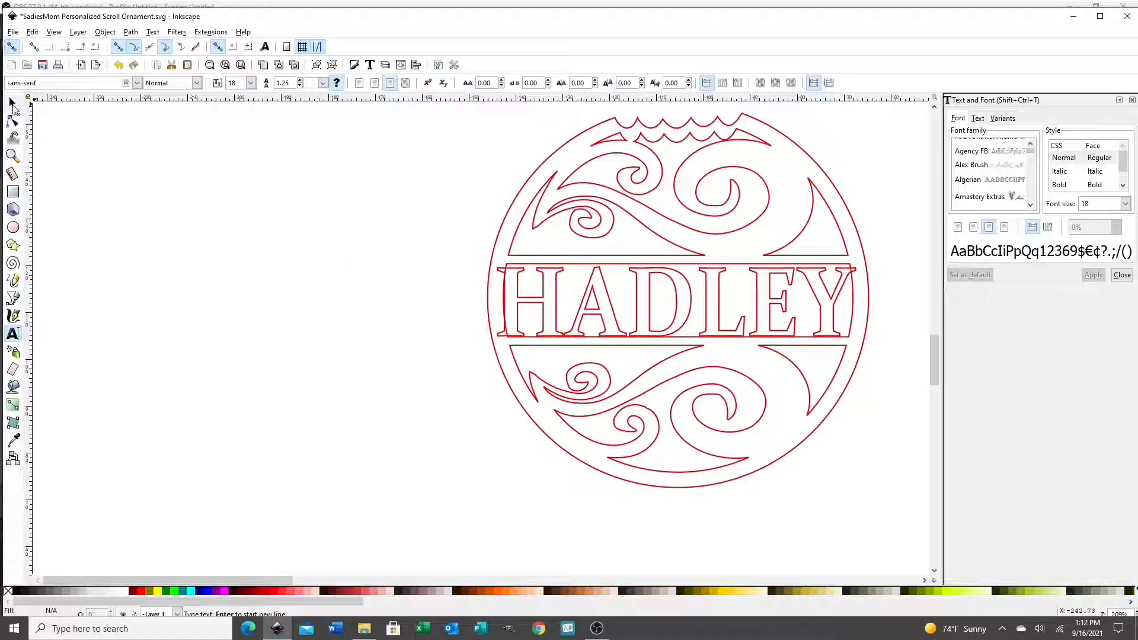
{"action": "left_click", "coordinate": [12, 105]}
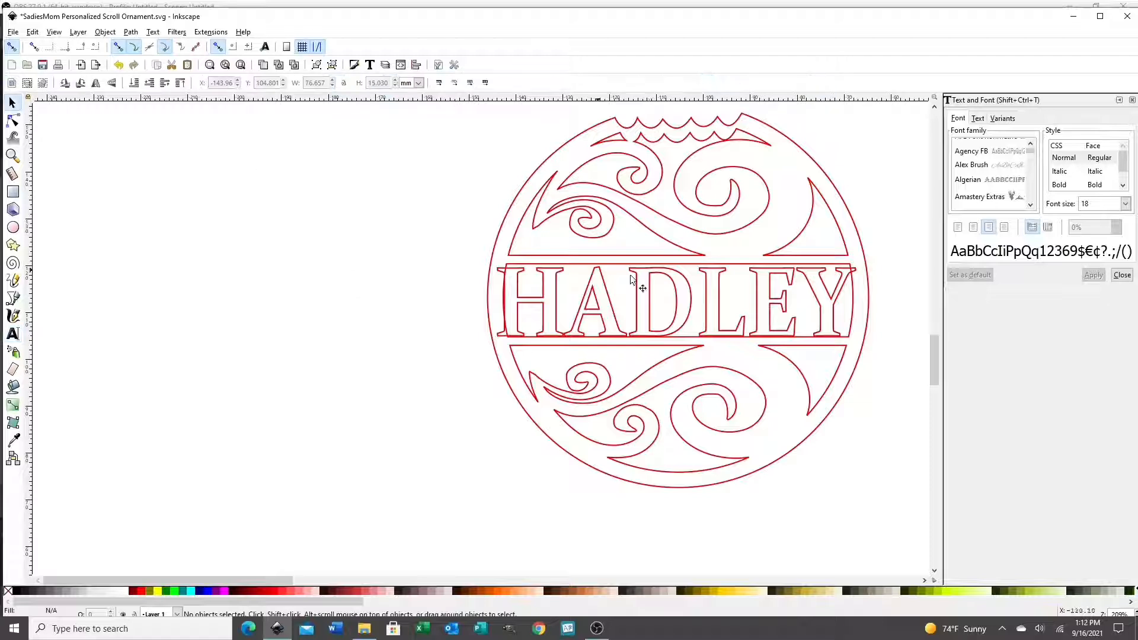
{"action": "left_click", "coordinate": [674, 290]}
{"action": "key", "text": "Left"}
{"action": "key", "text": "Left"}
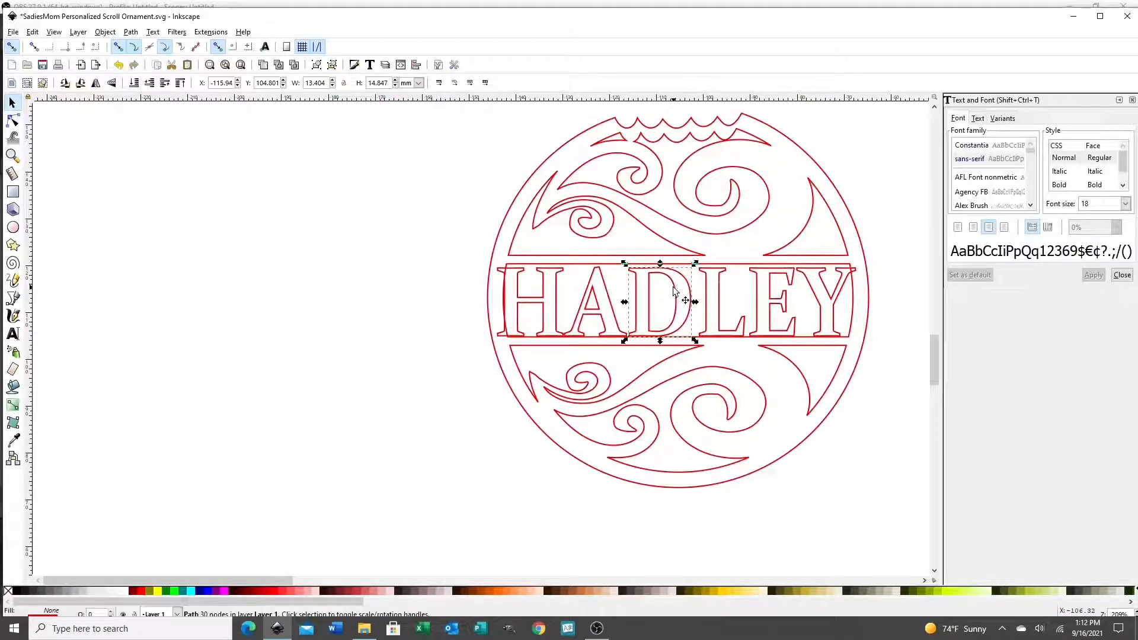
{"action": "left_click", "coordinate": [720, 298]}
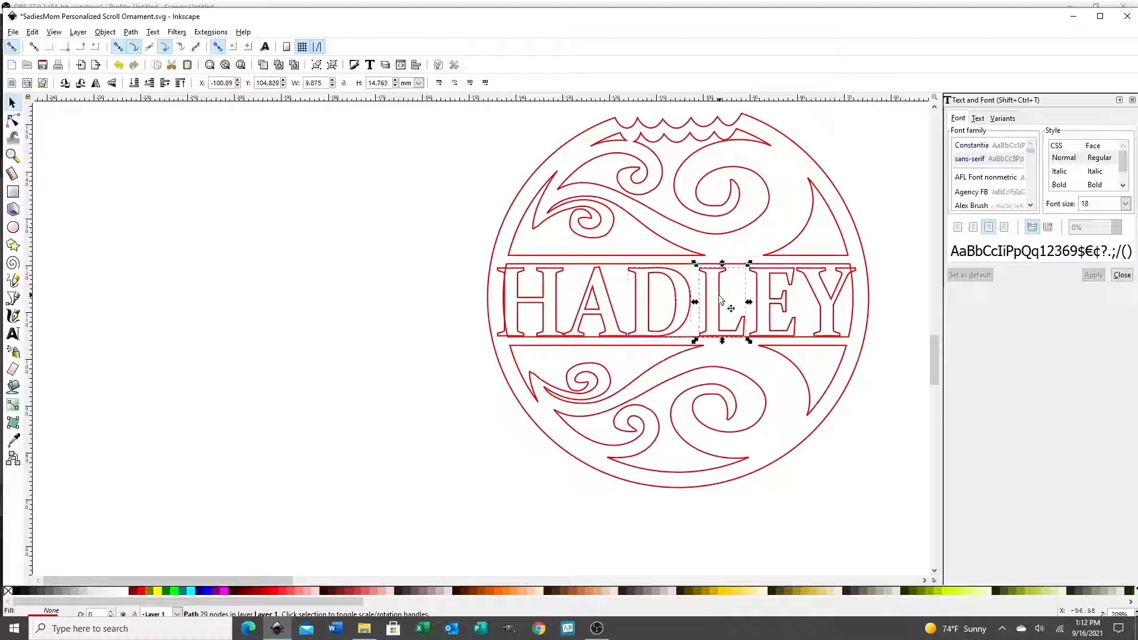
{"action": "left_click", "coordinate": [687, 295]}
{"action": "key", "text": "Right"}
{"action": "key", "text": "Right"}
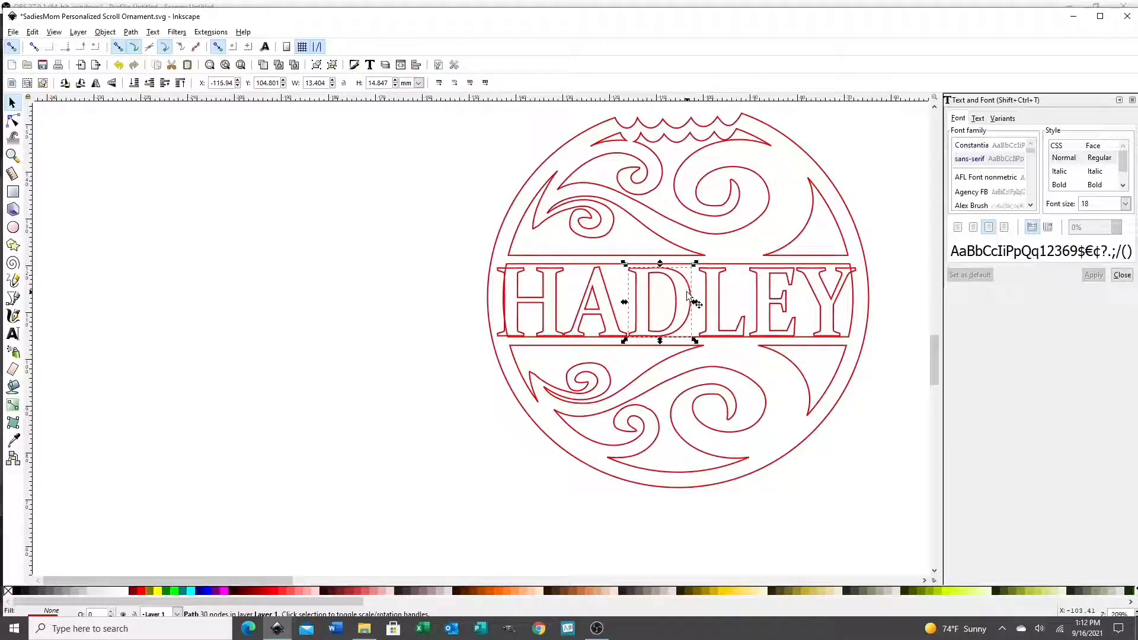
{"action": "left_click", "coordinate": [610, 307]}
{"action": "key", "text": "Right"}
{"action": "key", "text": "Right"}
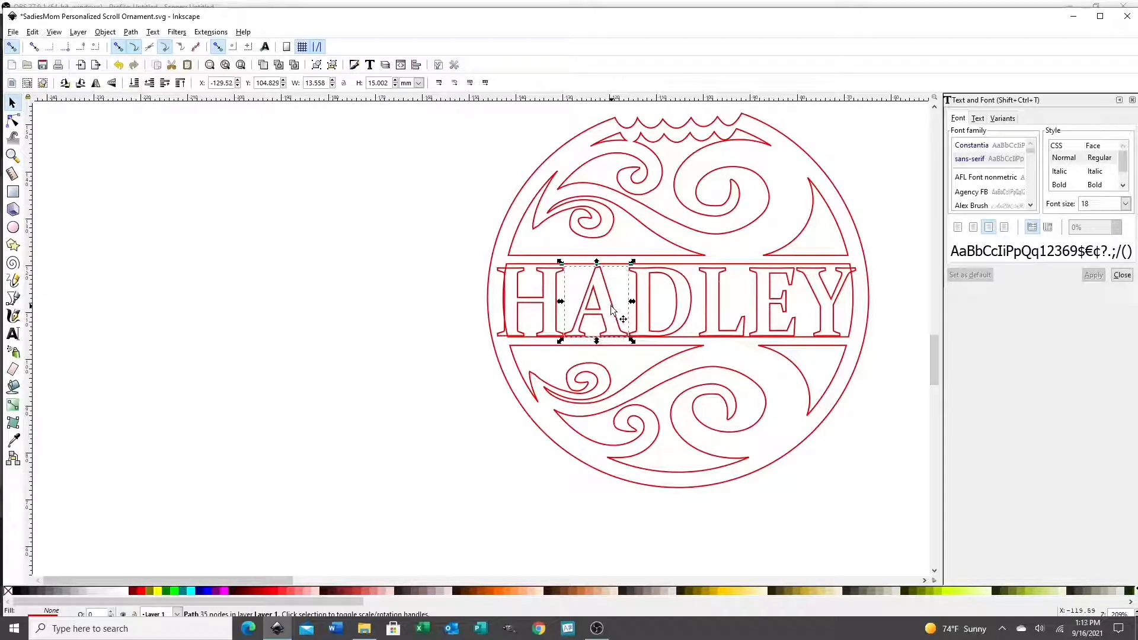
- Nudge the letter L about 1.7 mm to the left until it touches the D
{"action": "left_click", "coordinate": [704, 293]}
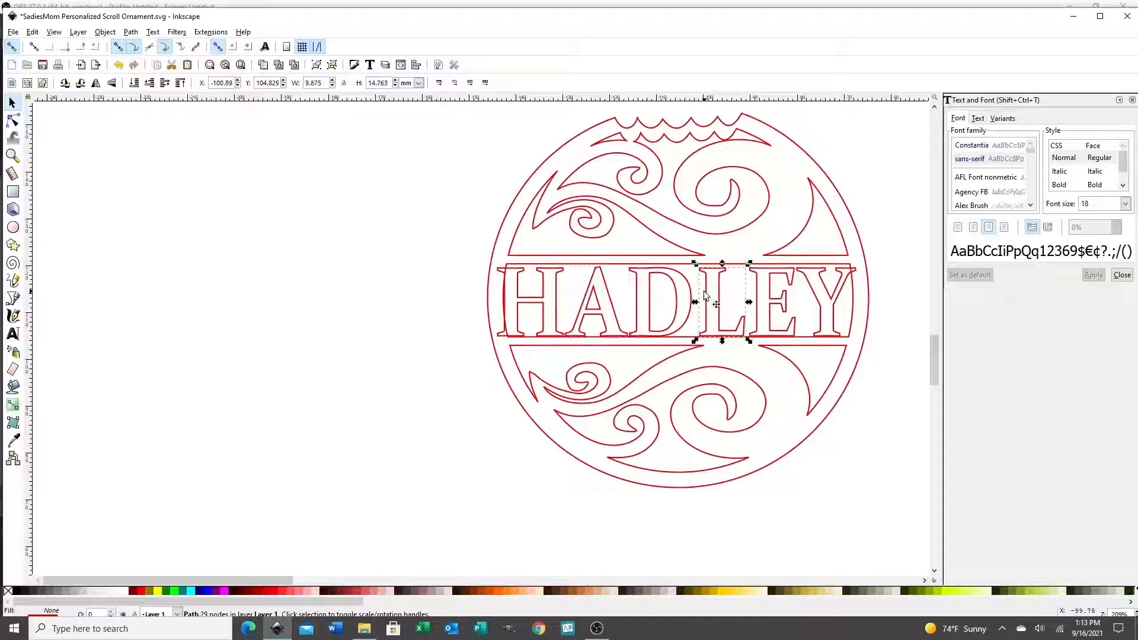
{"action": "key", "text": "Left"}
{"action": "key", "text": "Left"}
{"action": "key", "text": "Left"}
{"action": "key", "text": "Left"}
{"action": "key", "text": "Left"}
{"action": "key", "text": "Left"}
{"action": "key", "text": "Left"}
{"action": "key", "text": "Left"}
{"action": "key", "text": "Left"}
{"action": "key", "text": "Left"}
{"action": "key", "text": "Left"}
{"action": "key", "text": "Left"}
{"action": "key", "text": "Left"}
{"action": "key", "text": "Left"}
{"action": "key", "text": "Left"}
{"action": "key", "text": "Left"}
{"action": "key", "text": "Left"}
{"action": "key", "text": "Left"}
{"action": "key", "text": "Left"}
{"action": "key", "text": "Left"}
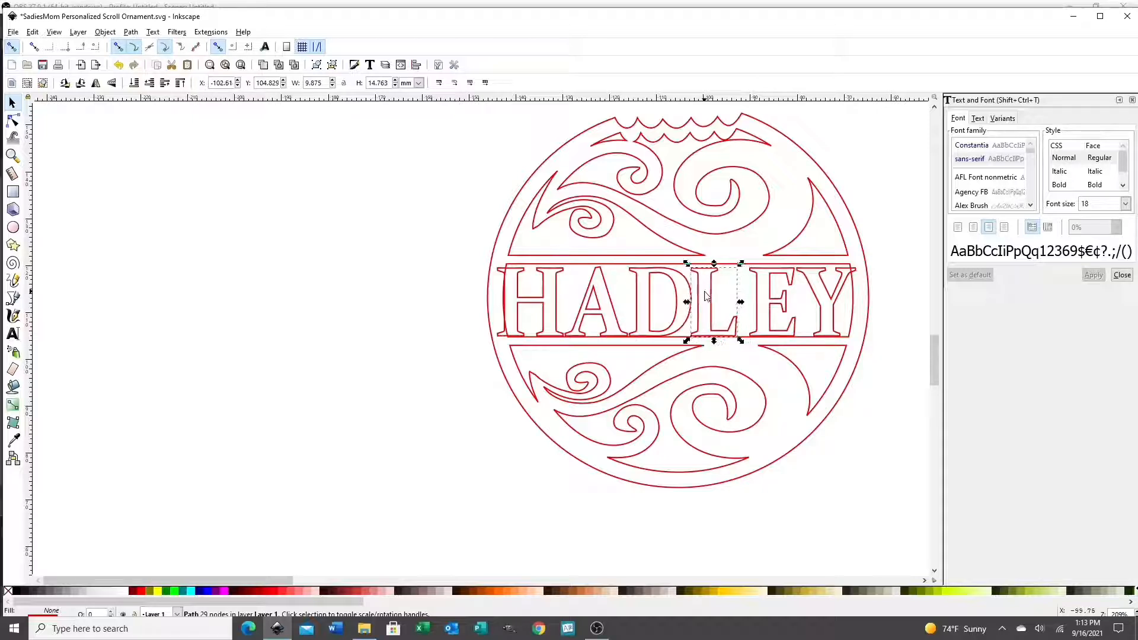
- Nudge the letter E about 2 mm to the left until it touches the L
{"action": "left_click", "coordinate": [780, 296]}
{"action": "key", "text": "Left"}
{"action": "key", "text": "Left"}
{"action": "key", "text": "Left"}
{"action": "key", "text": "Left"}
{"action": "key", "text": "Left"}
{"action": "key", "text": "Left"}
{"action": "key", "text": "Left"}
{"action": "key", "text": "Left"}
{"action": "key", "text": "Left"}
{"action": "key", "text": "Left"}
{"action": "key", "text": "Left"}
{"action": "key", "text": "Left"}
{"action": "key", "text": "Left"}
{"action": "key", "text": "Left"}
{"action": "key", "text": "Left"}
{"action": "key", "text": "Left"}
{"action": "key", "text": "Left"}
{"action": "key", "text": "Left"}
{"action": "key", "text": "Left"}
{"action": "key", "text": "Left"}
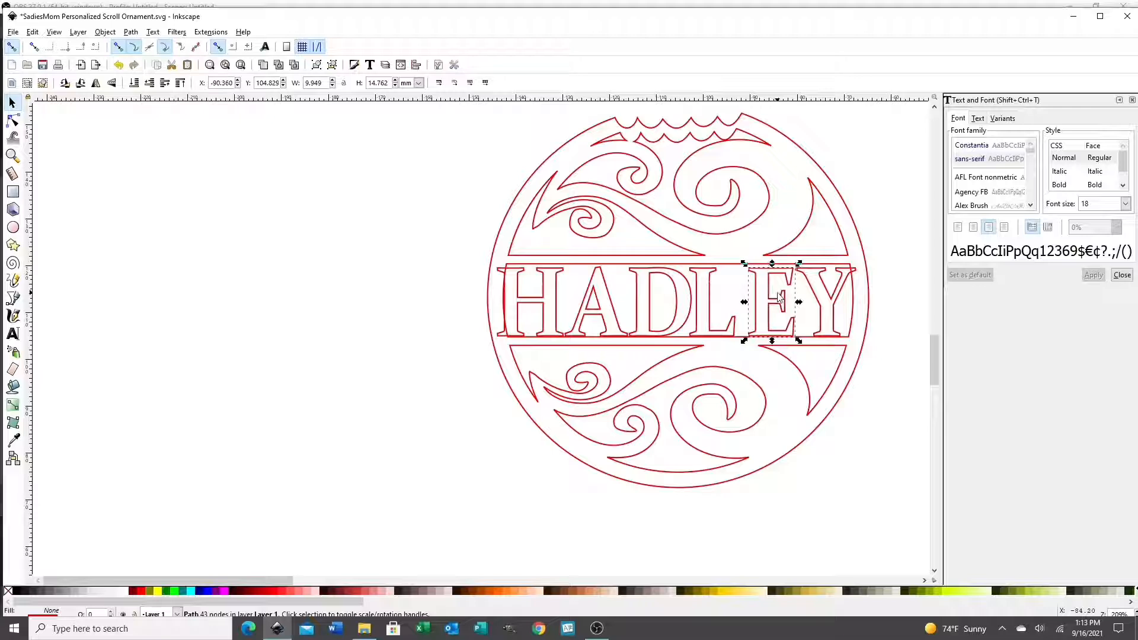
{"action": "key", "text": "Left"}
{"action": "key", "text": "Left"}
{"action": "key", "text": "Left"}
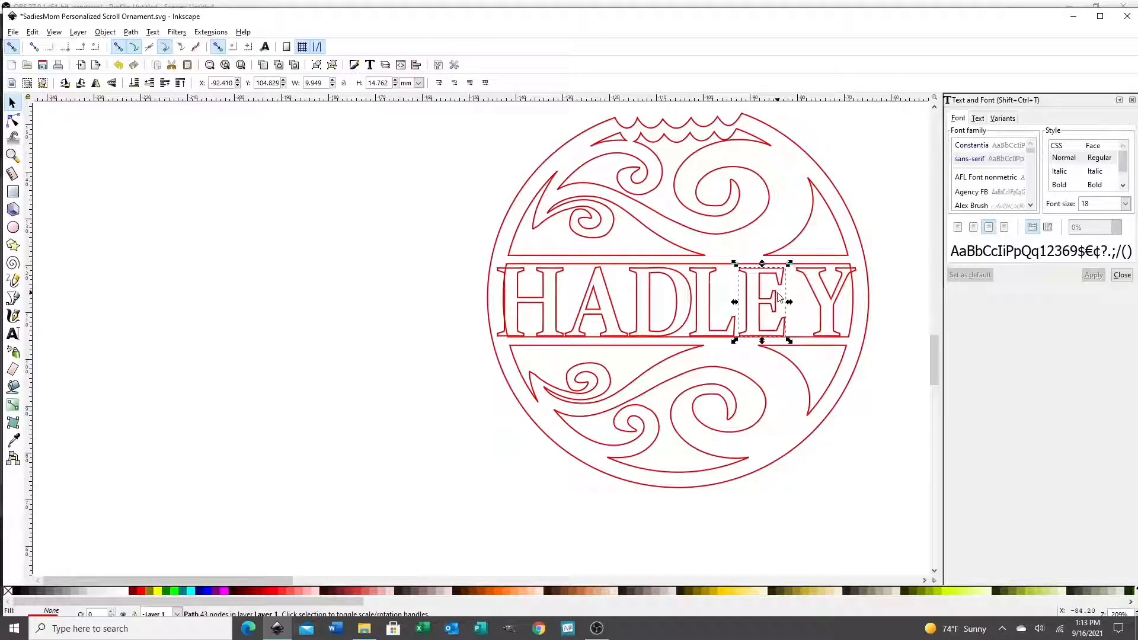
- Nudge the letter Y about 2 mm to the left until it touches the E
{"action": "left_click", "coordinate": [813, 294]}
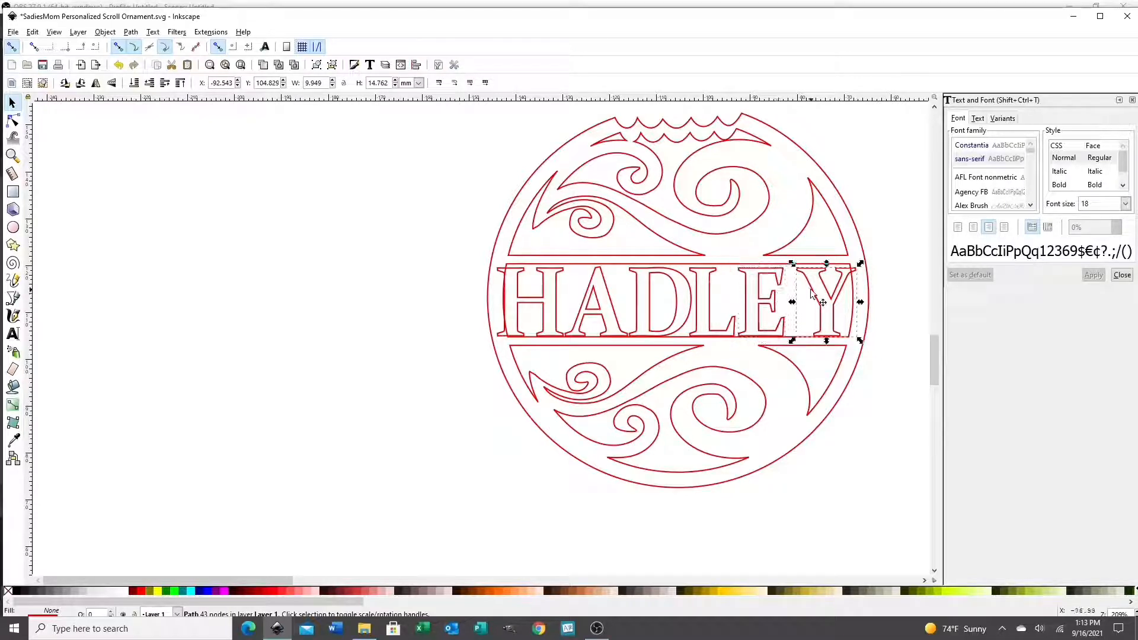
{"action": "key", "text": "Left"}
{"action": "key", "text": "Left"}
{"action": "key", "text": "Left"}
{"action": "key", "text": "Left"}
{"action": "key", "text": "Left"}
{"action": "key", "text": "Left"}
{"action": "key", "text": "Left"}
{"action": "key", "text": "Left"}
{"action": "key", "text": "Left"}
{"action": "key", "text": "Left"}
{"action": "key", "text": "Left"}
{"action": "key", "text": "Left"}
{"action": "key", "text": "Left"}
{"action": "key", "text": "Left"}
{"action": "key", "text": "Left"}
{"action": "key", "text": "Left"}
{"action": "key", "text": "Left"}
{"action": "key", "text": "Left"}
{"action": "key", "text": "Left"}
{"action": "key", "text": "Left"}
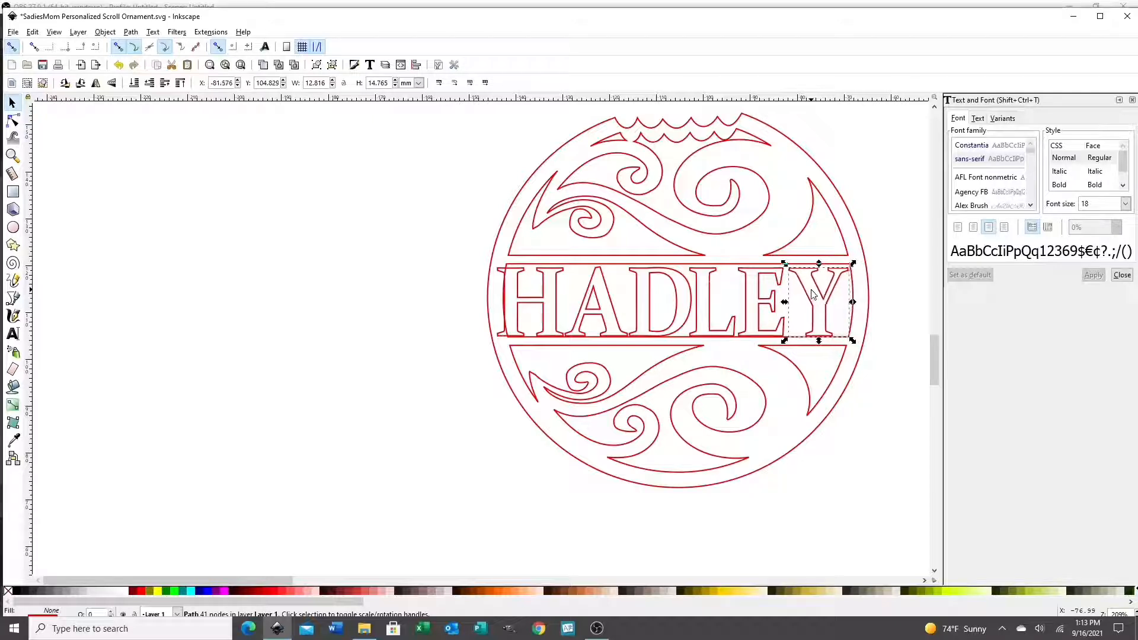
{"action": "key", "text": "Right"}
{"action": "key", "text": "Right"}
{"action": "key", "text": "Right"}
{"action": "key", "text": "Right"}
{"action": "key", "text": "Right"}
{"action": "key", "text": "Right"}
{"action": "key", "text": "Right"}
{"action": "key", "text": "Right"}
{"action": "key", "text": "Right"}
{"action": "key", "text": "Right"}
{"action": "key", "text": "Right"}
{"action": "key", "text": "Right"}
{"action": "key", "text": "Right"}
{"action": "key", "text": "Right"}
{"action": "key", "text": "Right"}
{"action": "key", "text": "Right"}
{"action": "key", "text": "Right"}
{"action": "key", "text": "Right"}
{"action": "key", "text": "Right"}
{"action": "key", "text": "Right"}
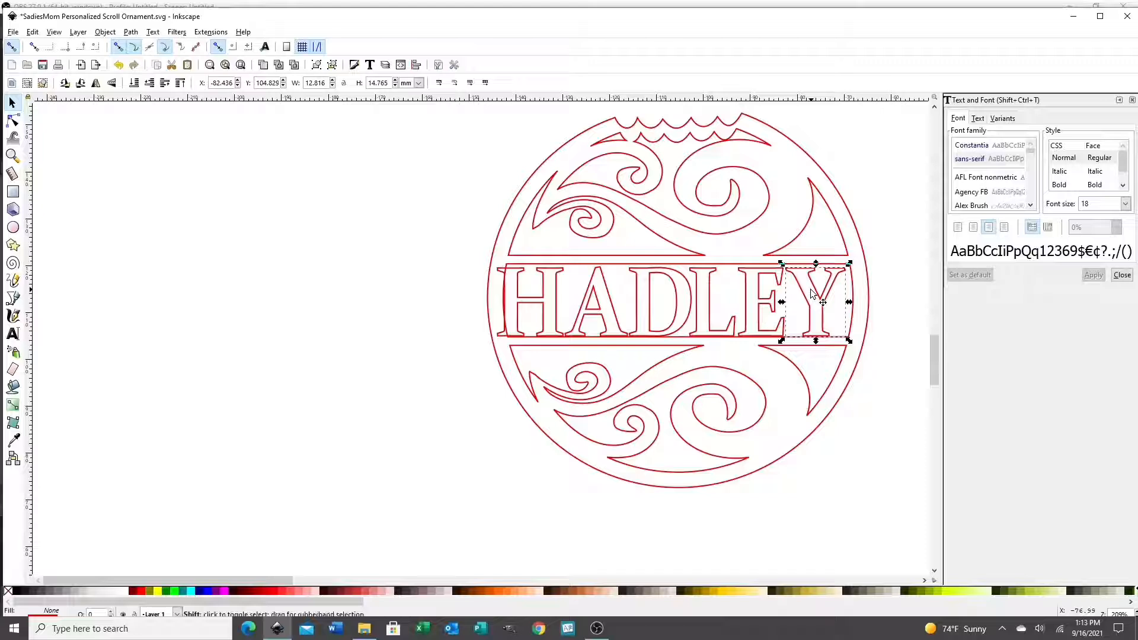
- Outset all six letters of the name together once to thicken them
{"action": "left_click", "coordinate": [756, 293], "text": "shift"}
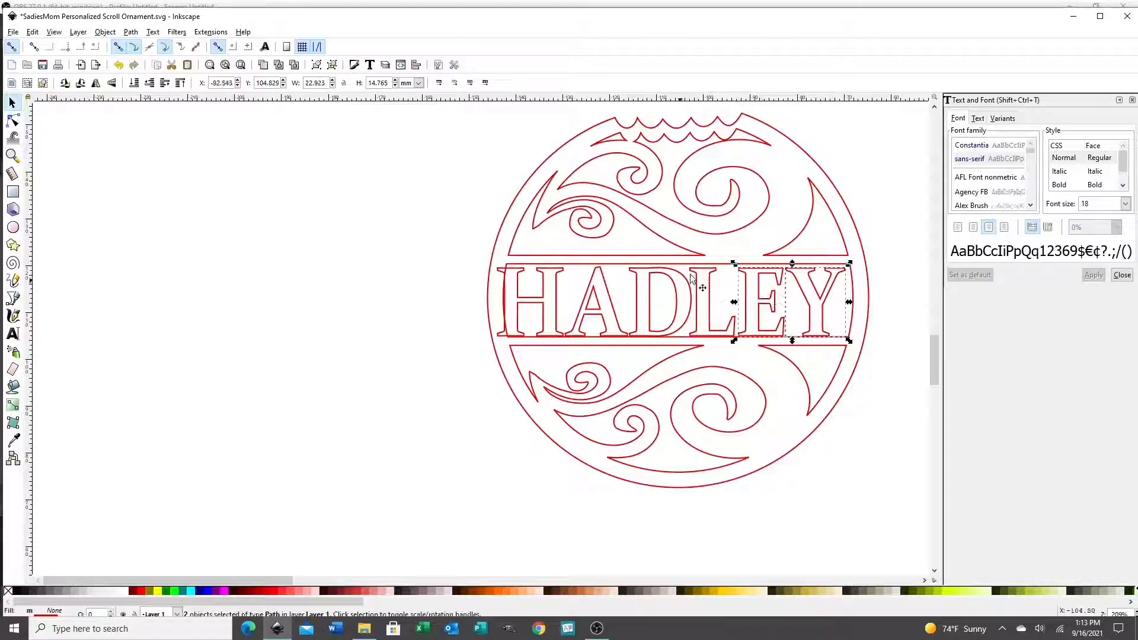
{"action": "left_click", "coordinate": [713, 273], "text": "shift"}
{"action": "left_click", "coordinate": [652, 274], "text": "shift"}
{"action": "left_click", "coordinate": [597, 281], "text": "shift"}
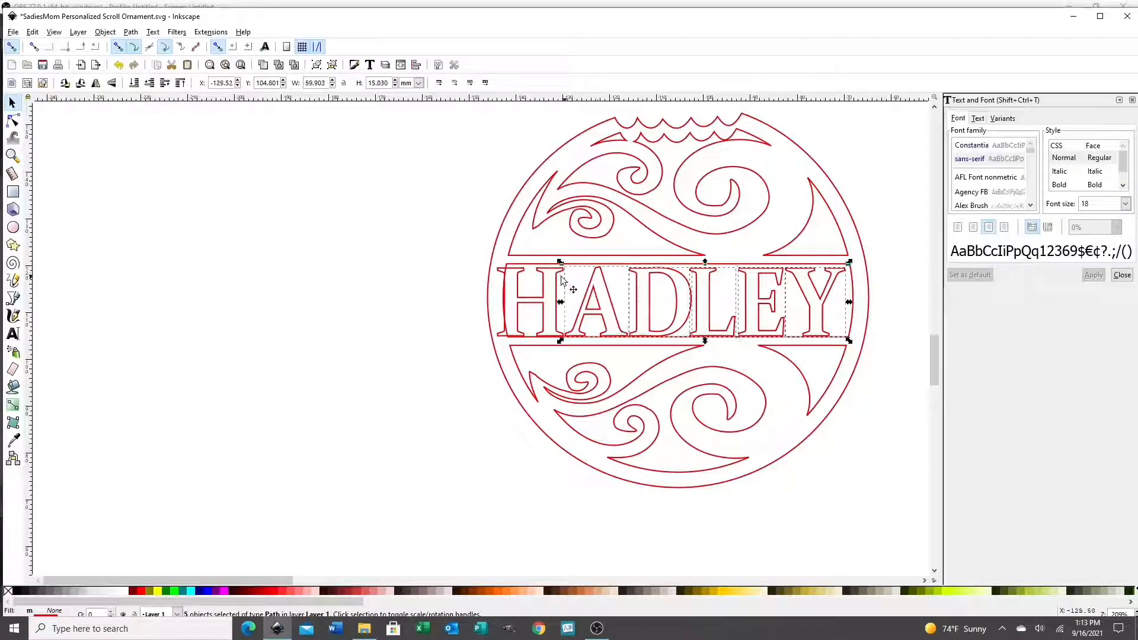
{"action": "left_click", "coordinate": [559, 279], "text": "shift"}
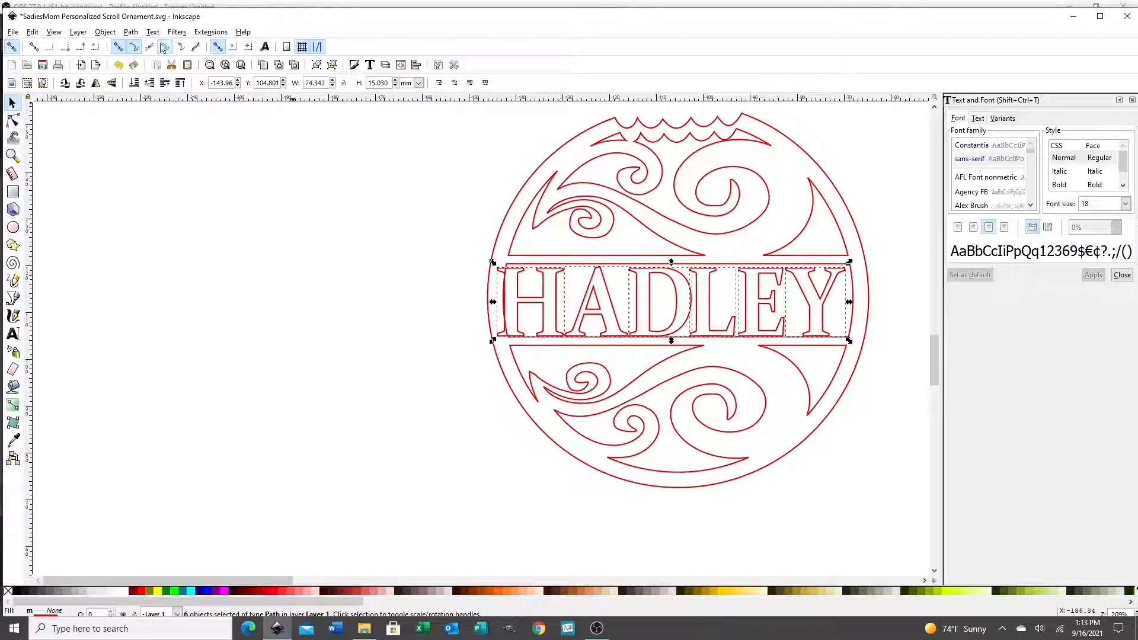
{"action": "left_click", "coordinate": [137, 34]}
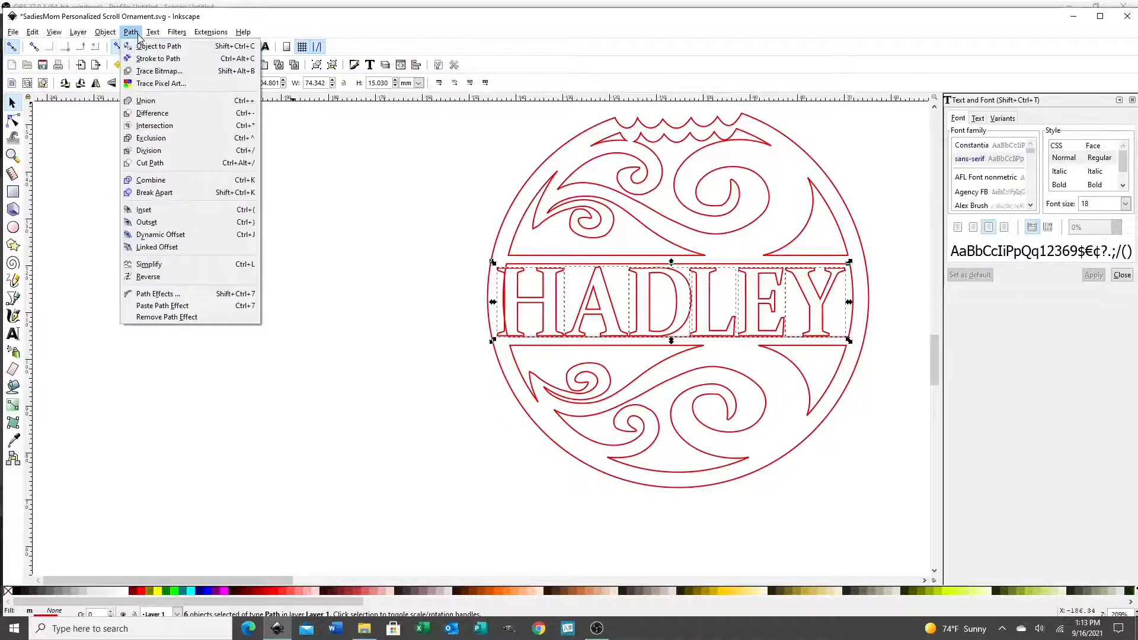
{"action": "left_click", "coordinate": [171, 223]}
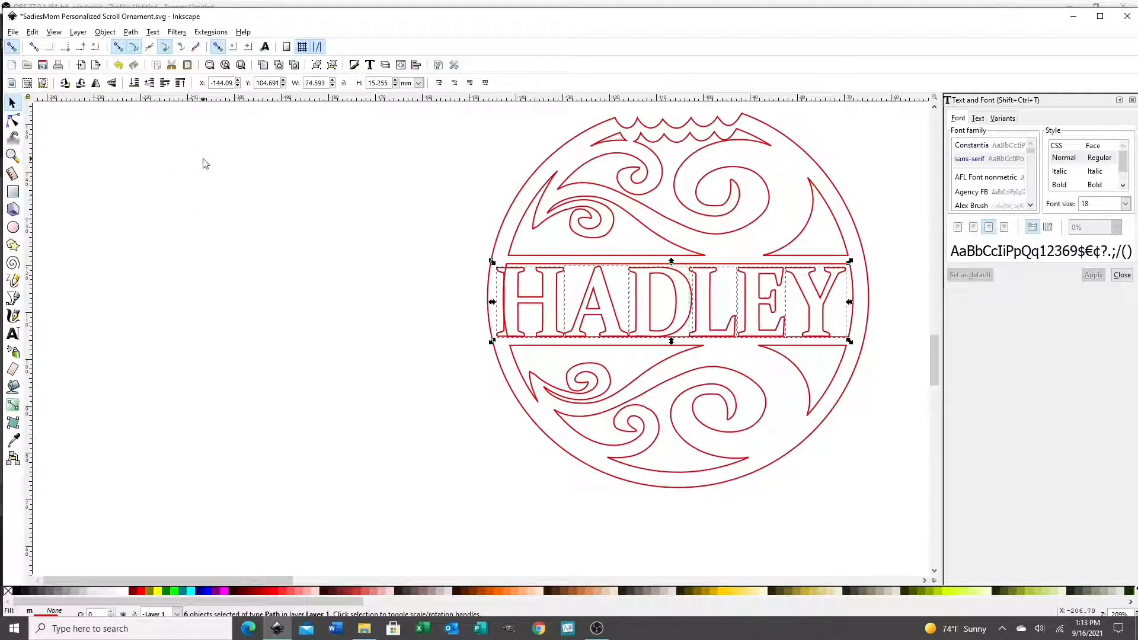
- Union the six letters into one path and stretch it upward to about 16 mm high
{"action": "left_click", "coordinate": [131, 32]}
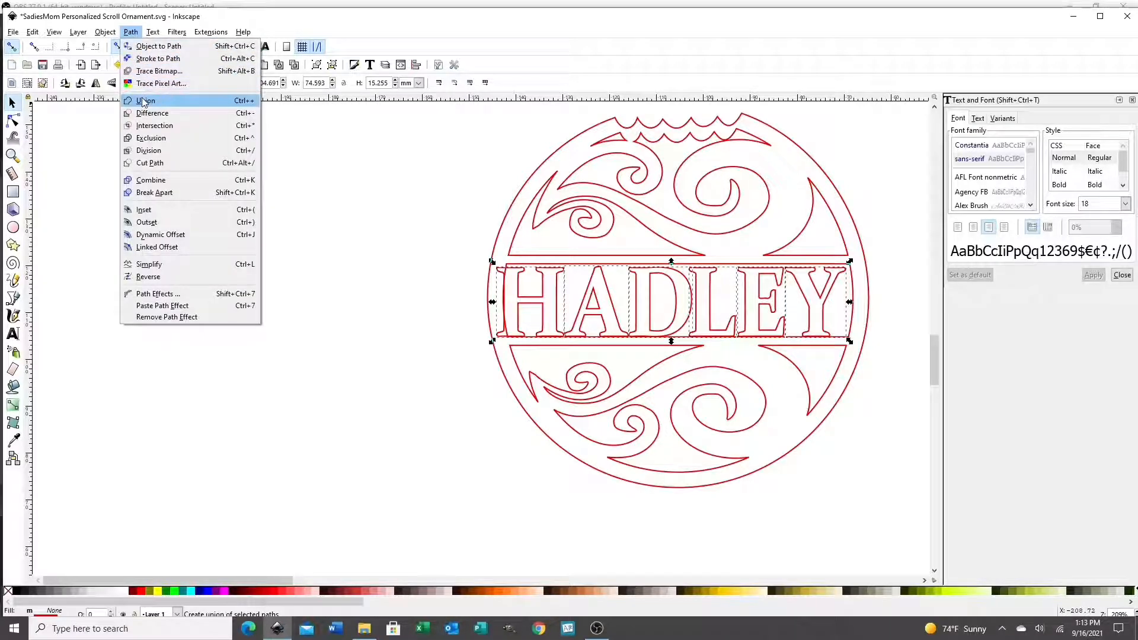
{"action": "left_click", "coordinate": [144, 101]}
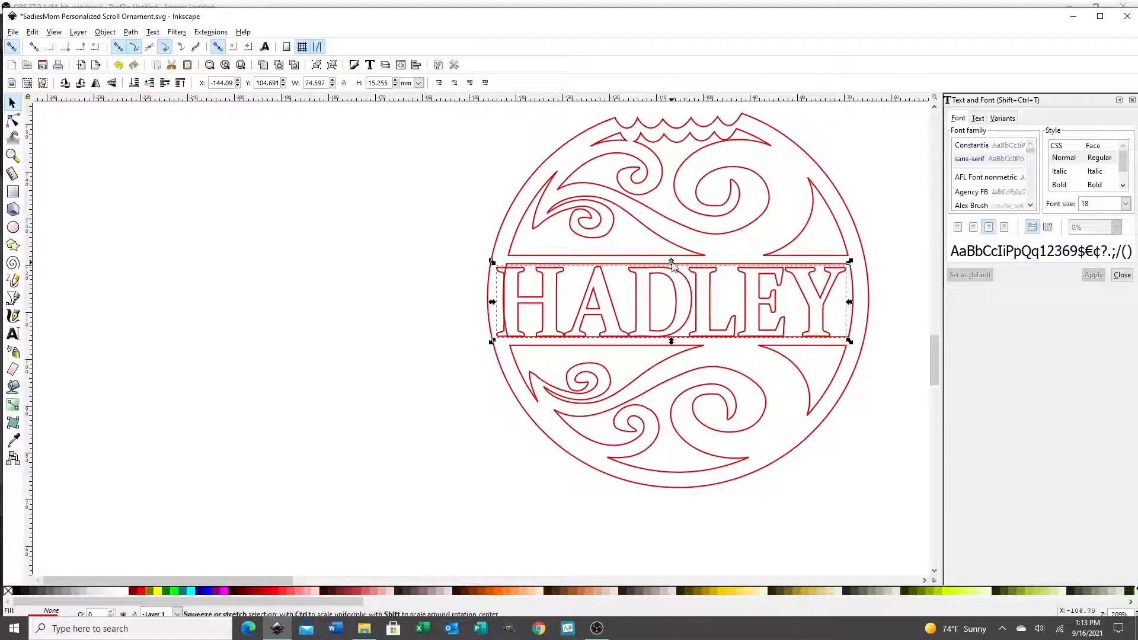
{"action": "left_click_drag", "start_coordinate": [672, 265], "coordinate": [671, 259]}
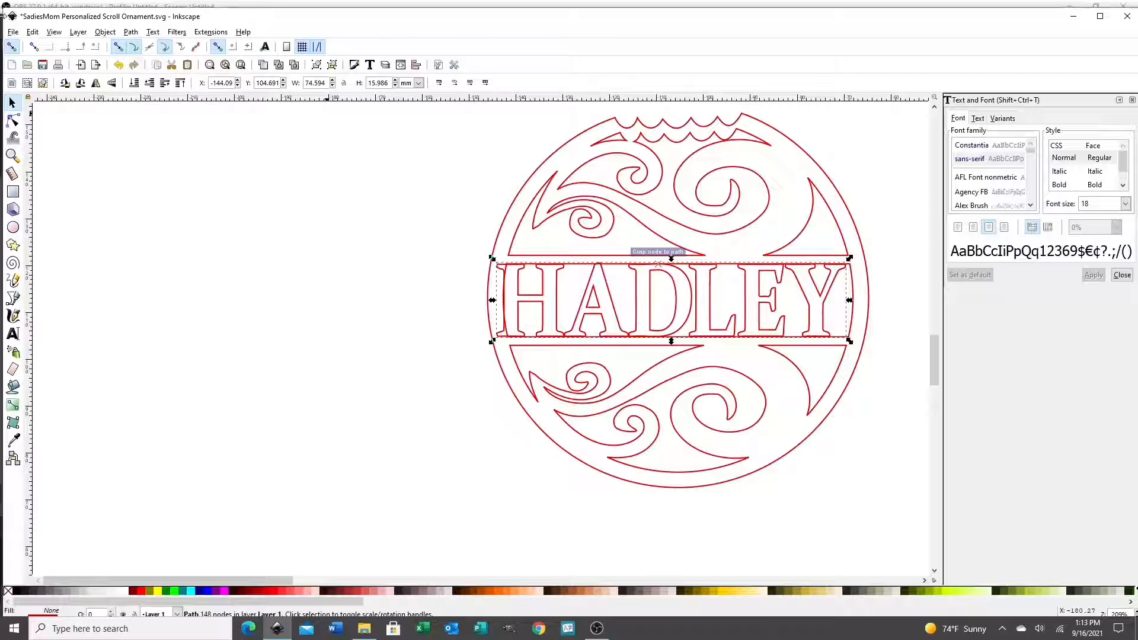
- Turn off snapping and move the name about 1.4 mm to the right to fit between the band's ends
{"action": "left_click", "coordinate": [11, 47]}
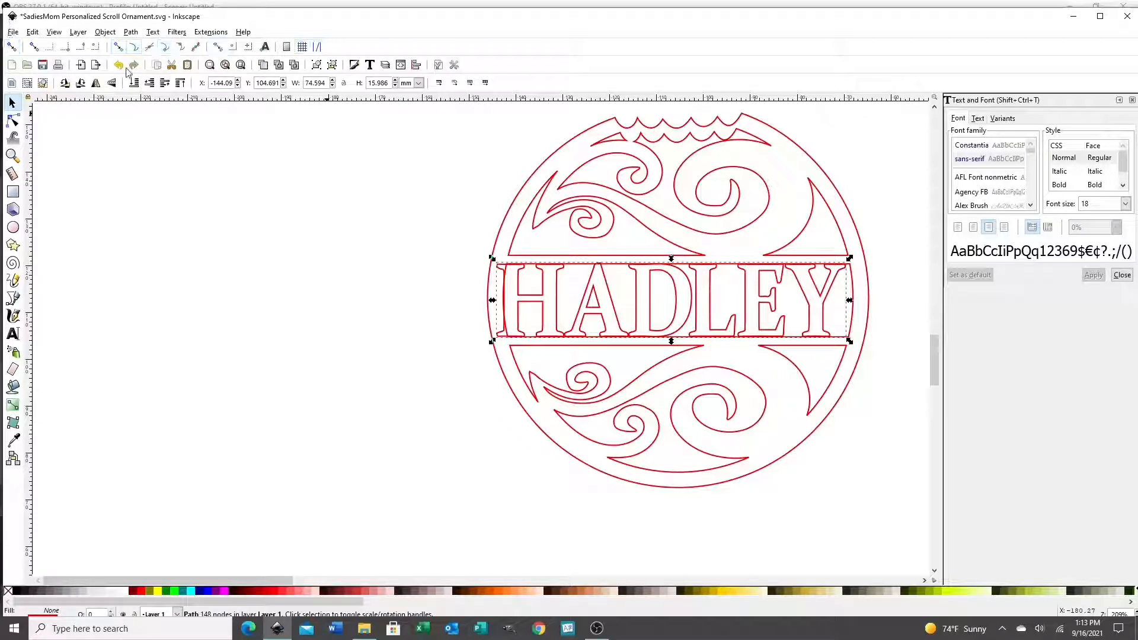
{"action": "key", "text": "Right"}
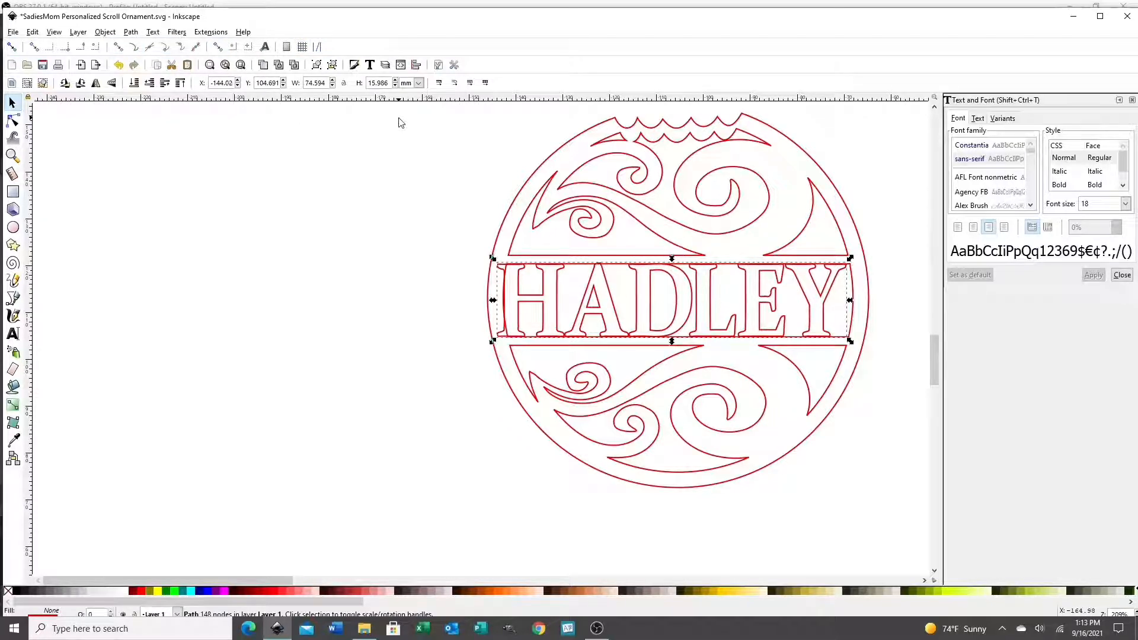
{"action": "key", "text": "Right"}
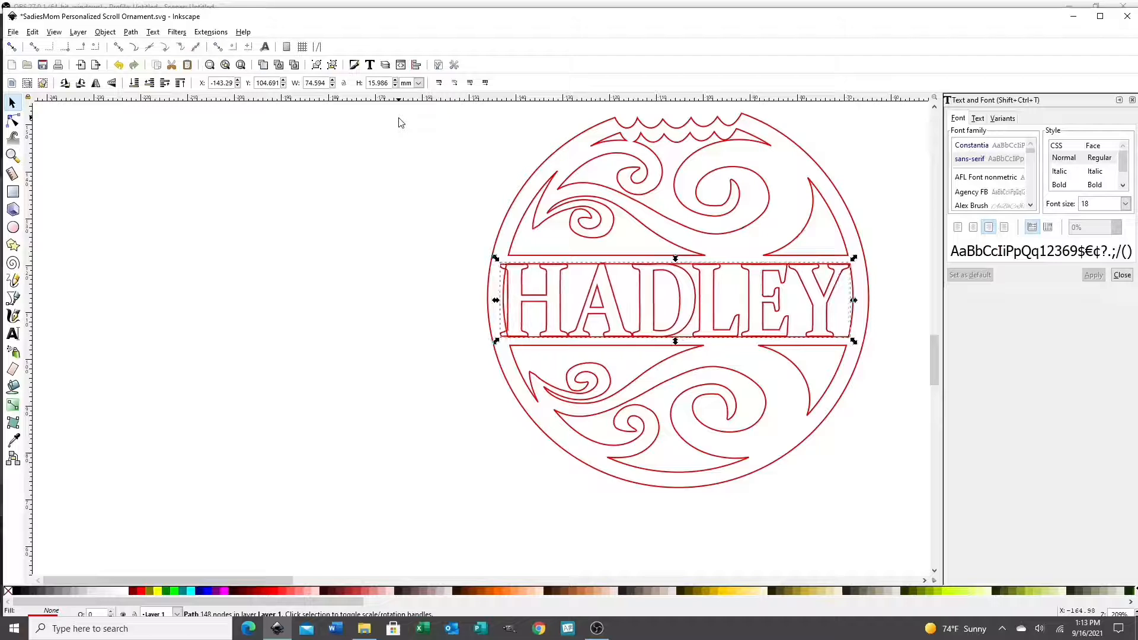
{"action": "key", "text": "alt+Right"}
{"action": "key", "text": "alt+Right"}
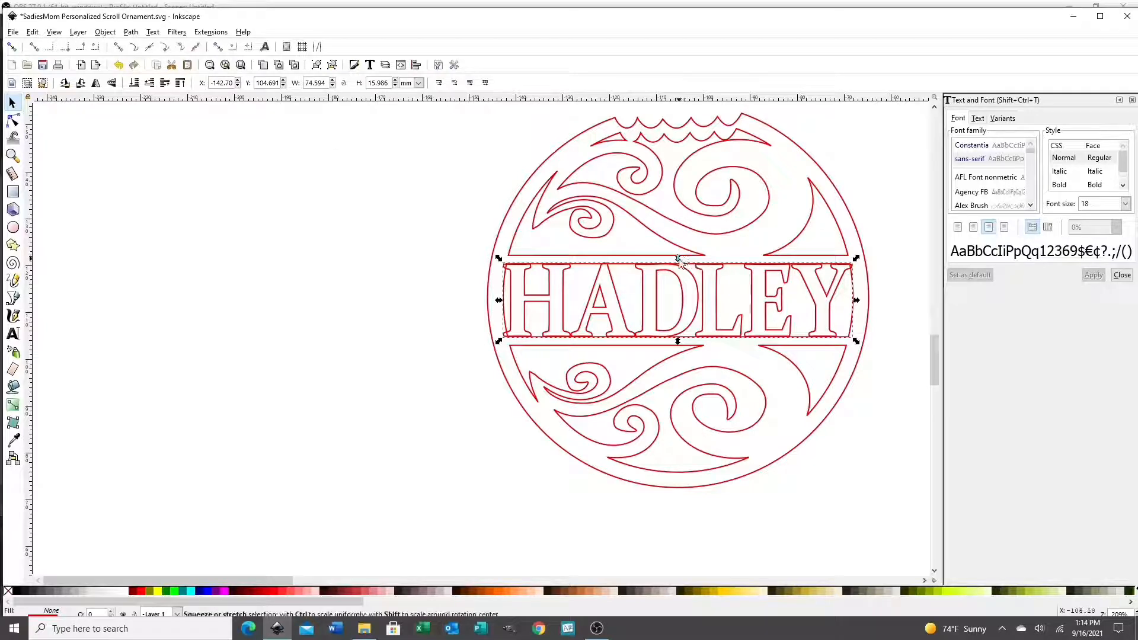
- Stretch the name to about 16.7 mm high and lower it slightly until it overlaps both edges of the band
{"action": "left_click_drag", "start_coordinate": [680, 259], "coordinate": [680, 262]}
{"action": "left_click", "coordinate": [445, 236]}
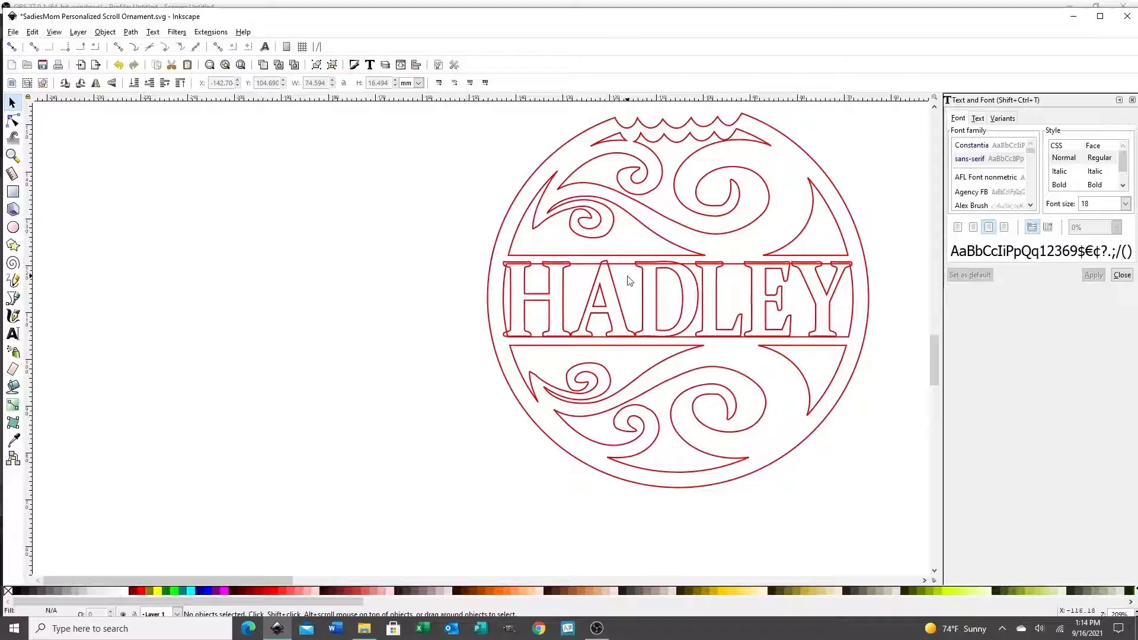
{"action": "left_click", "coordinate": [612, 296]}
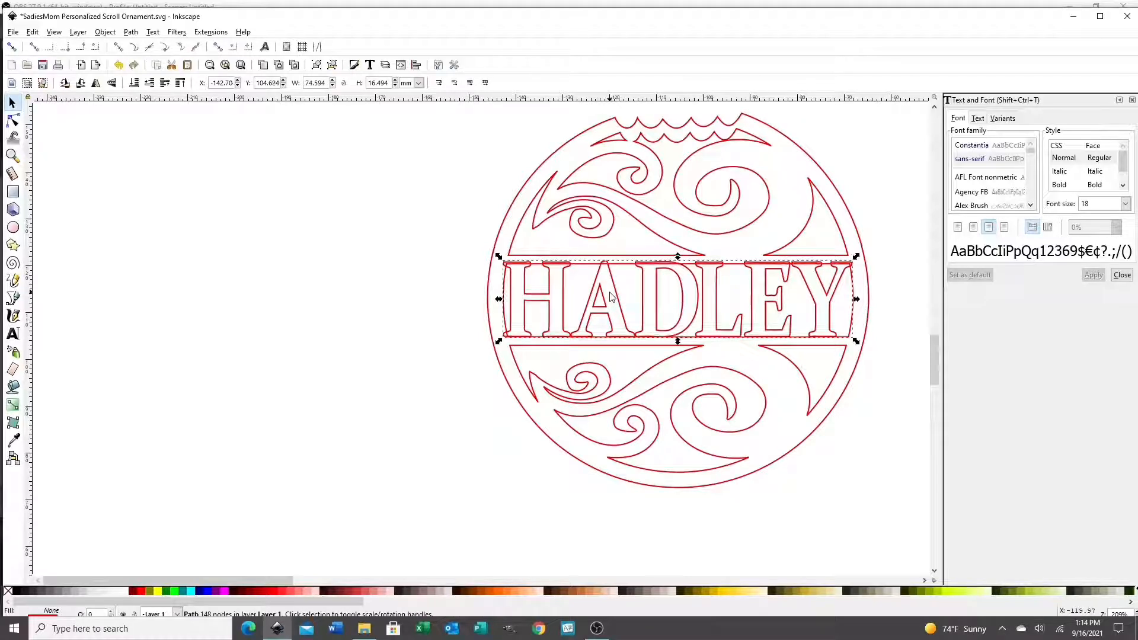
{"action": "key", "text": "Down"}
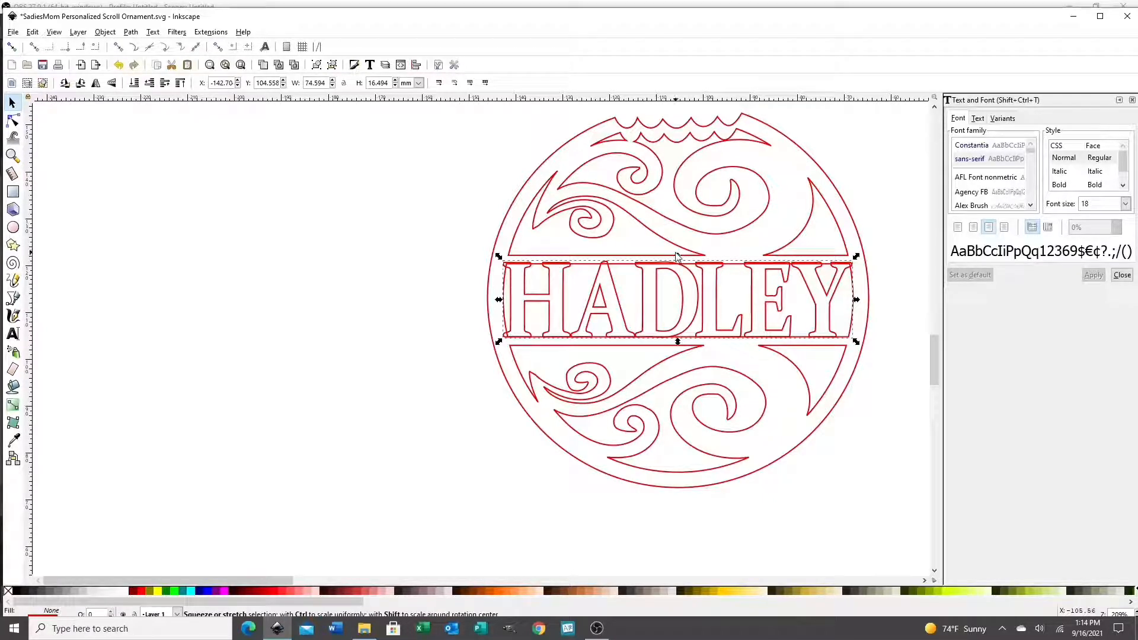
{"action": "left_click_drag", "start_coordinate": [677, 256], "coordinate": [675, 253]}
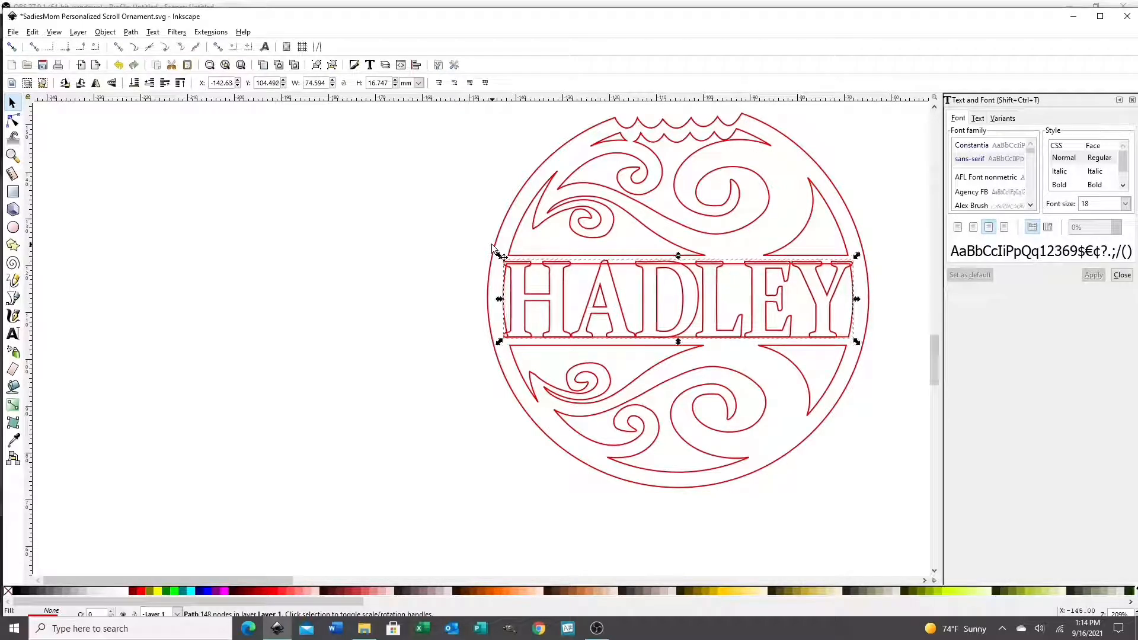
{"action": "key", "text": "Down"}
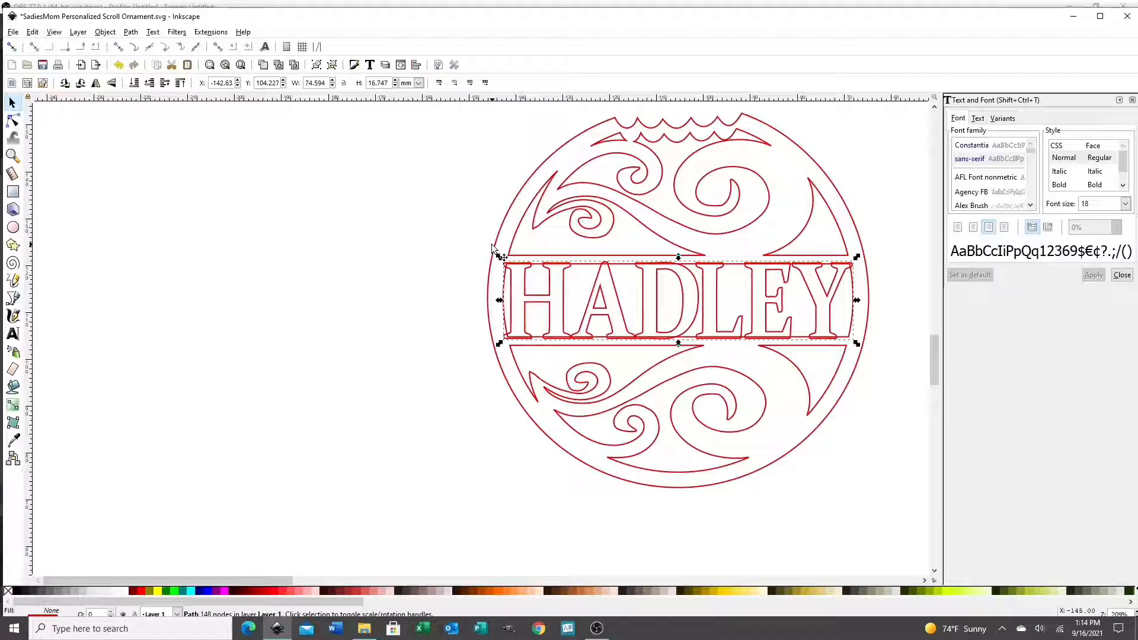
{"action": "left_click", "coordinate": [420, 254]}
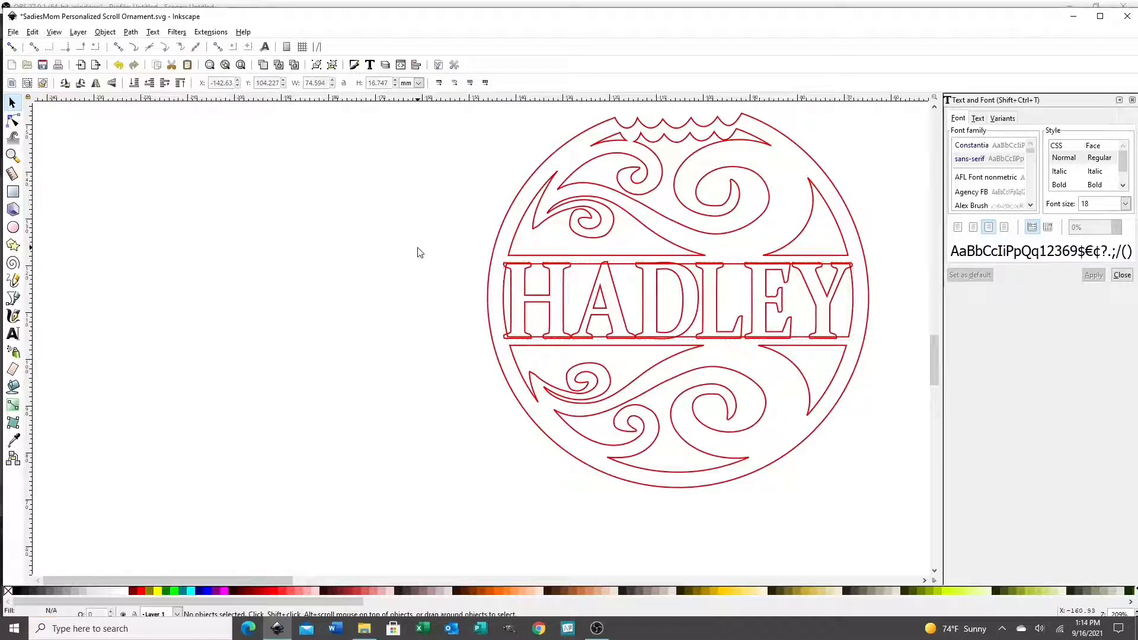
- Center the name horizontally on the ornament, aligning relative to the last selected object
{"action": "left_click", "coordinate": [773, 301]}
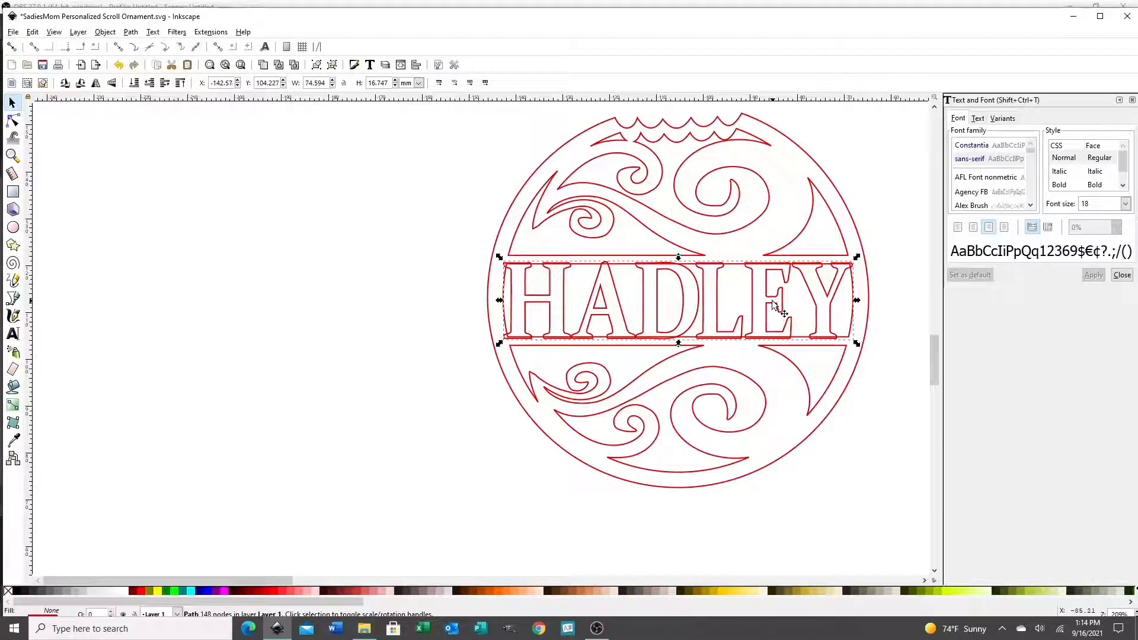
{"action": "key", "text": "Right"}
{"action": "key", "text": "Left"}
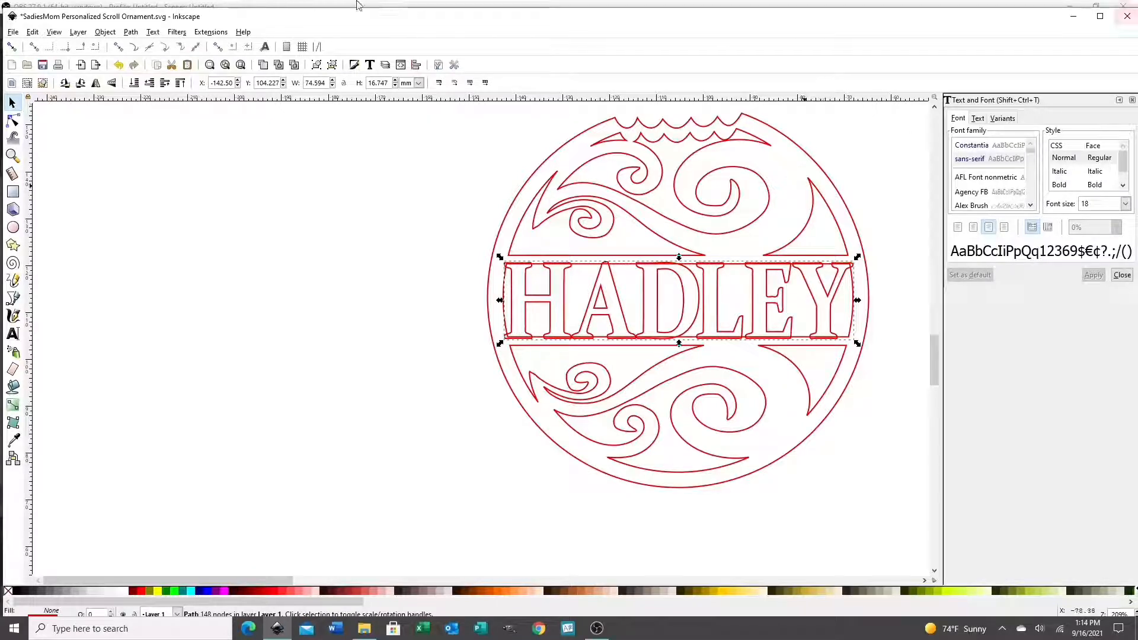
{"action": "left_click", "coordinate": [105, 31]}
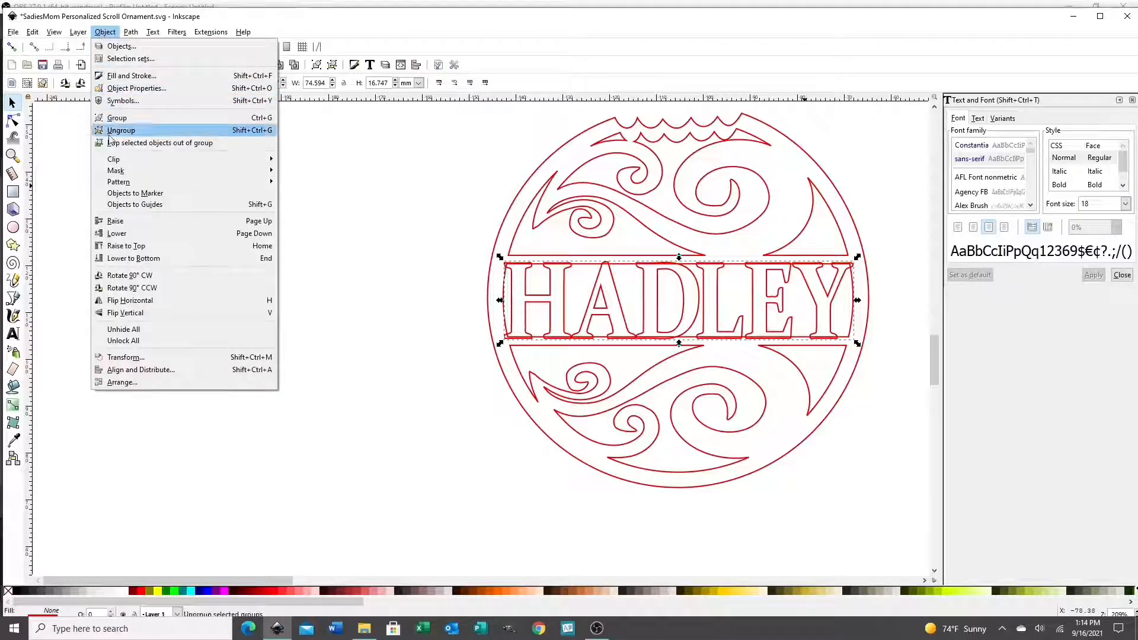
{"action": "left_click", "coordinate": [139, 370]}
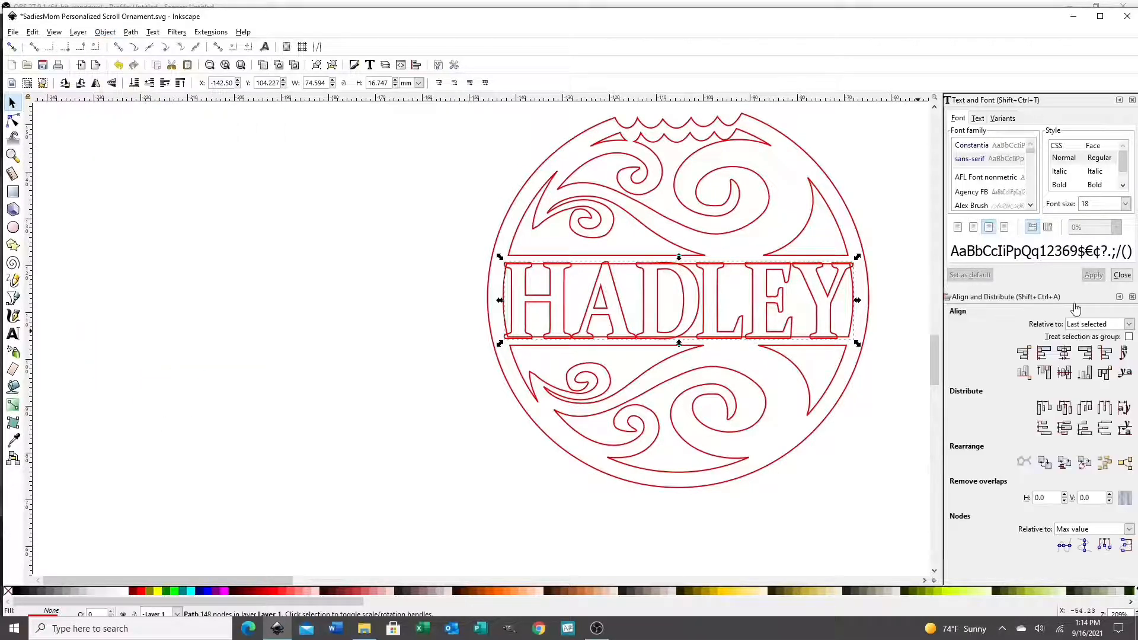
{"action": "left_click", "coordinate": [847, 198], "text": "shift"}
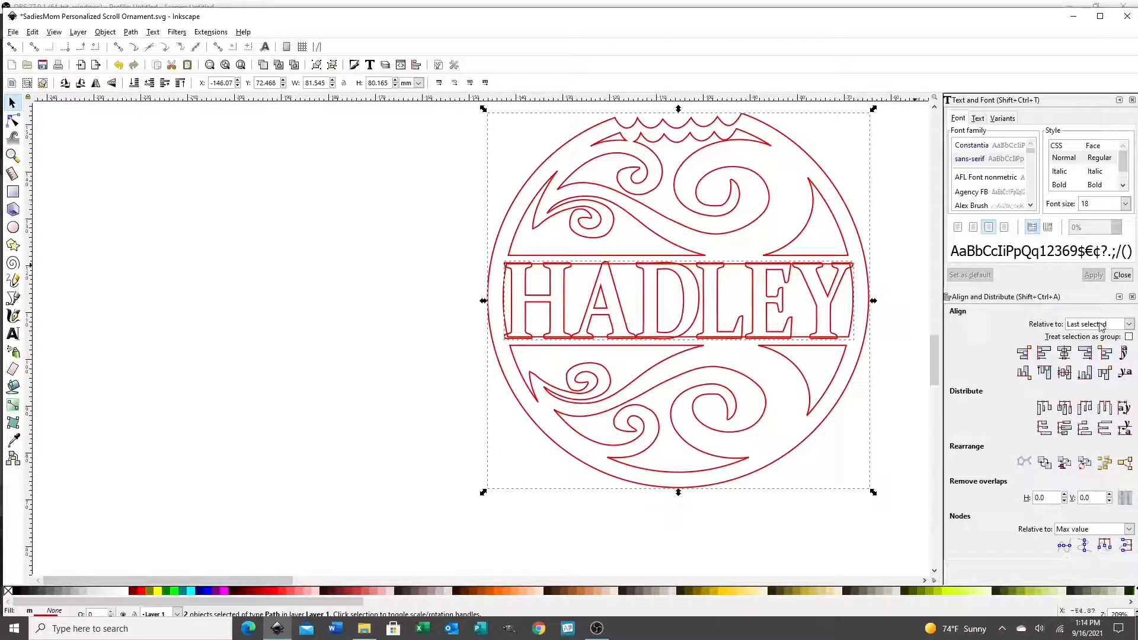
{"action": "left_click", "coordinate": [1068, 358]}
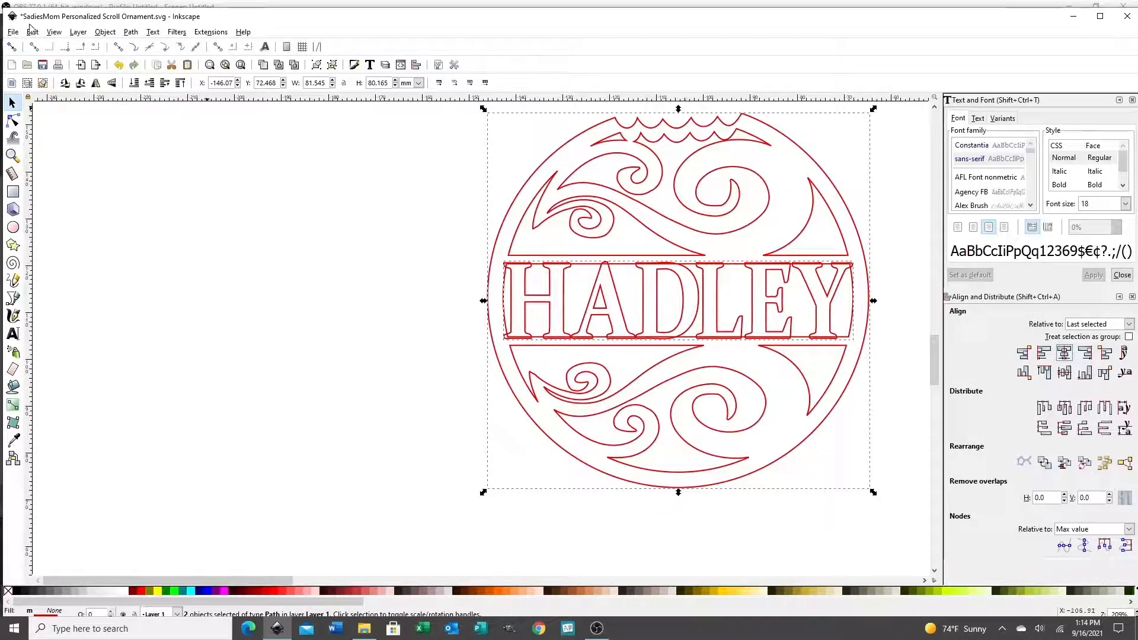
- Try to union the name with the ornament and undo the union
{"action": "left_click", "coordinate": [131, 33]}
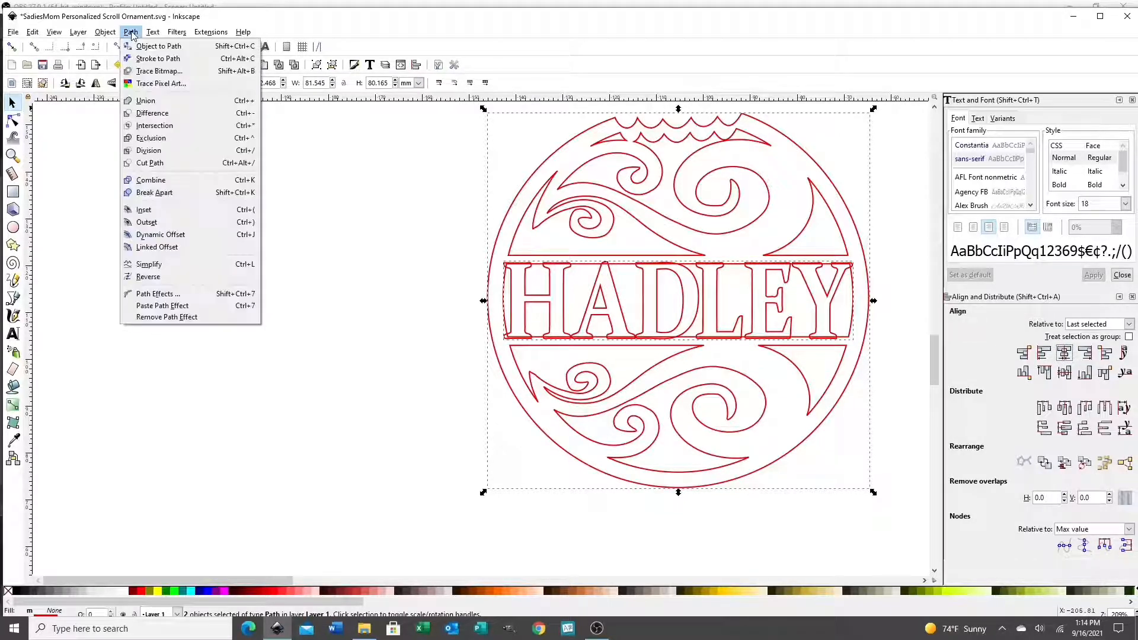
{"action": "left_click", "coordinate": [135, 101]}
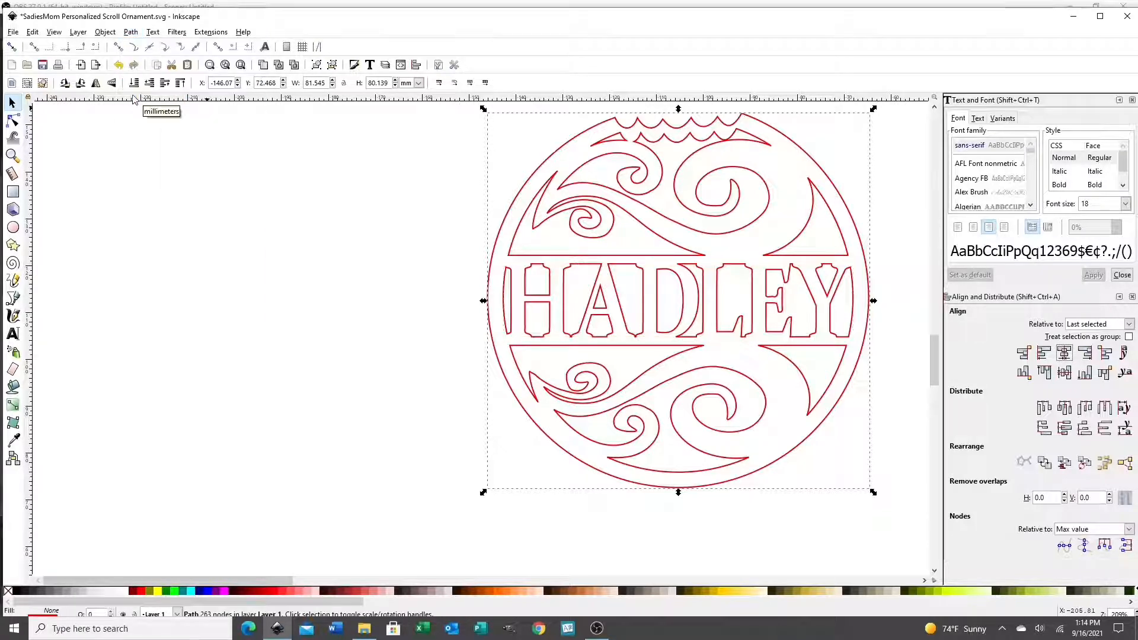
{"action": "left_click", "coordinate": [33, 33]}
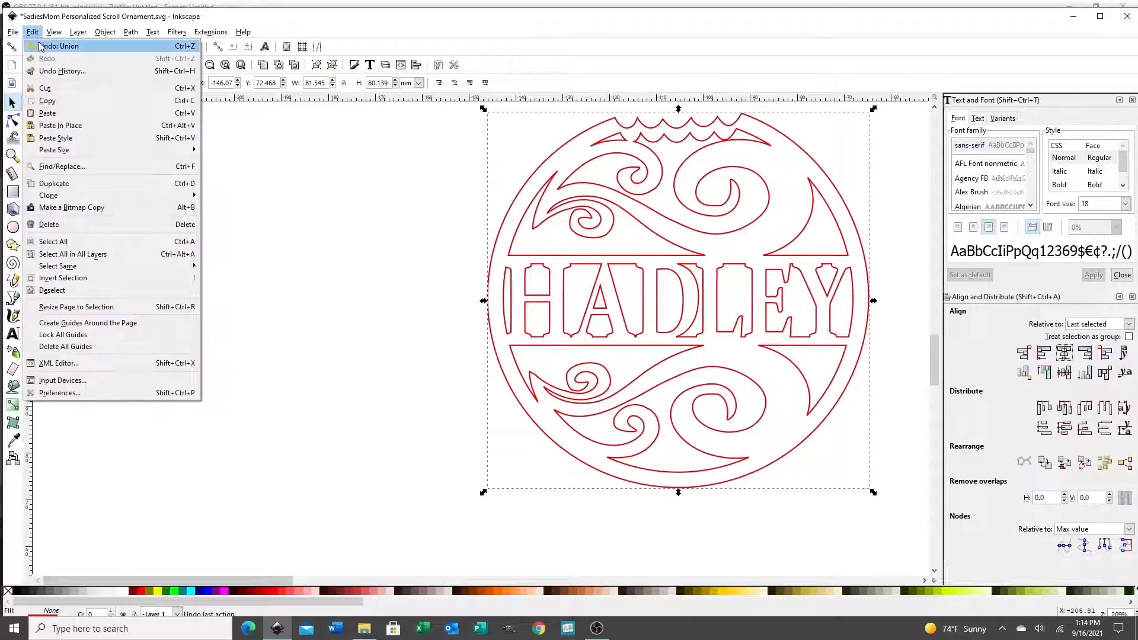
{"action": "left_click", "coordinate": [40, 48]}
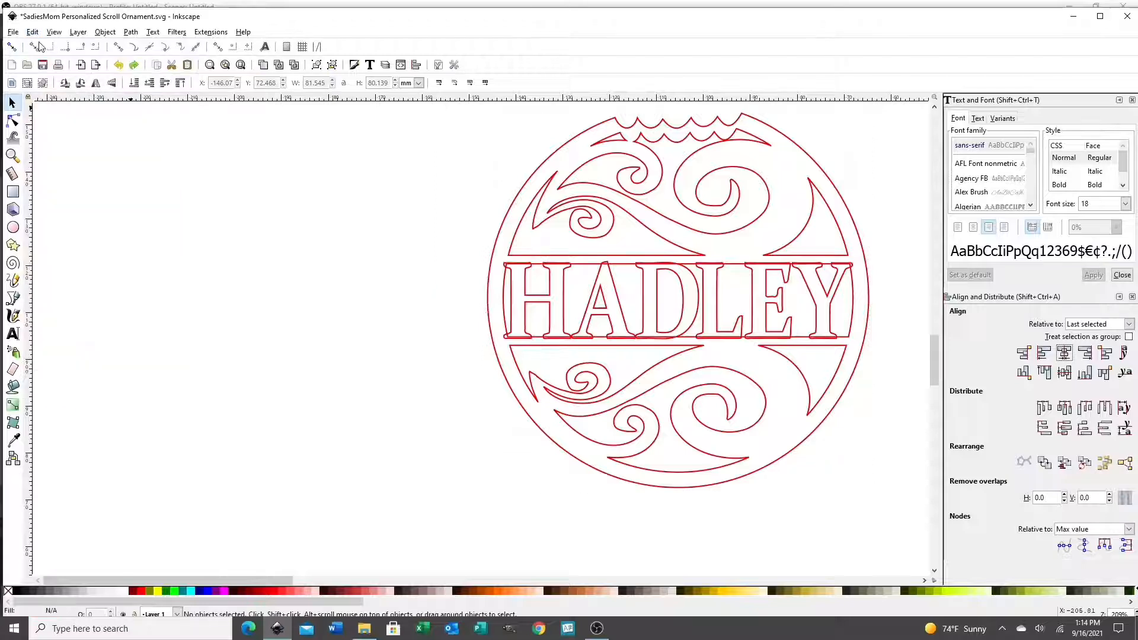
- Duplicate the name path in place
{"action": "right_click", "coordinate": [552, 289]}
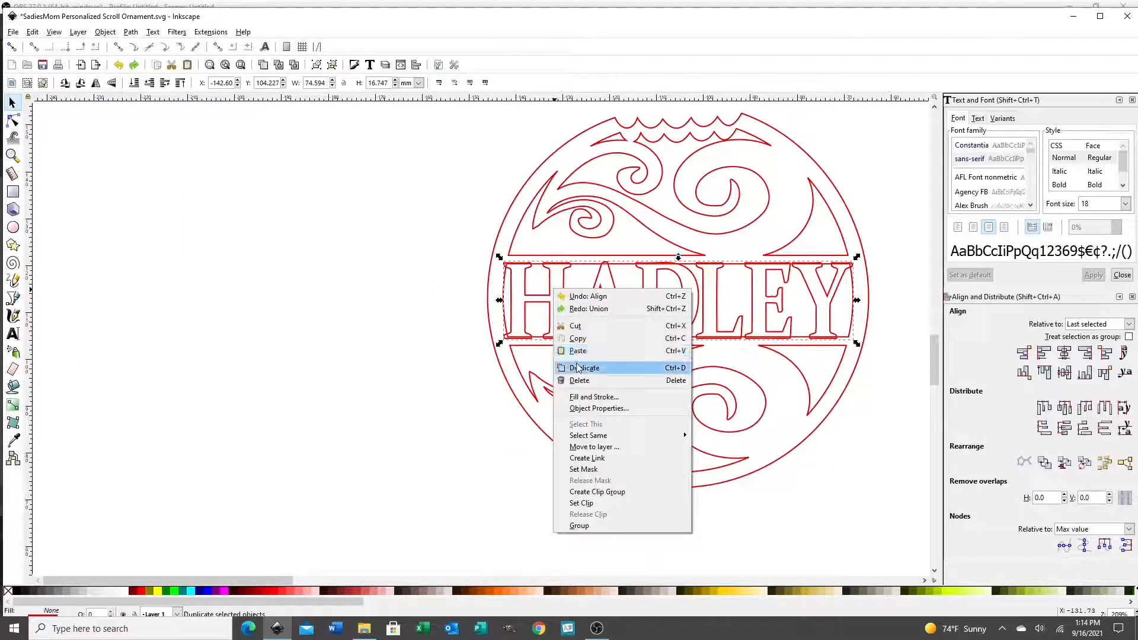
{"action": "left_click", "coordinate": [578, 368]}
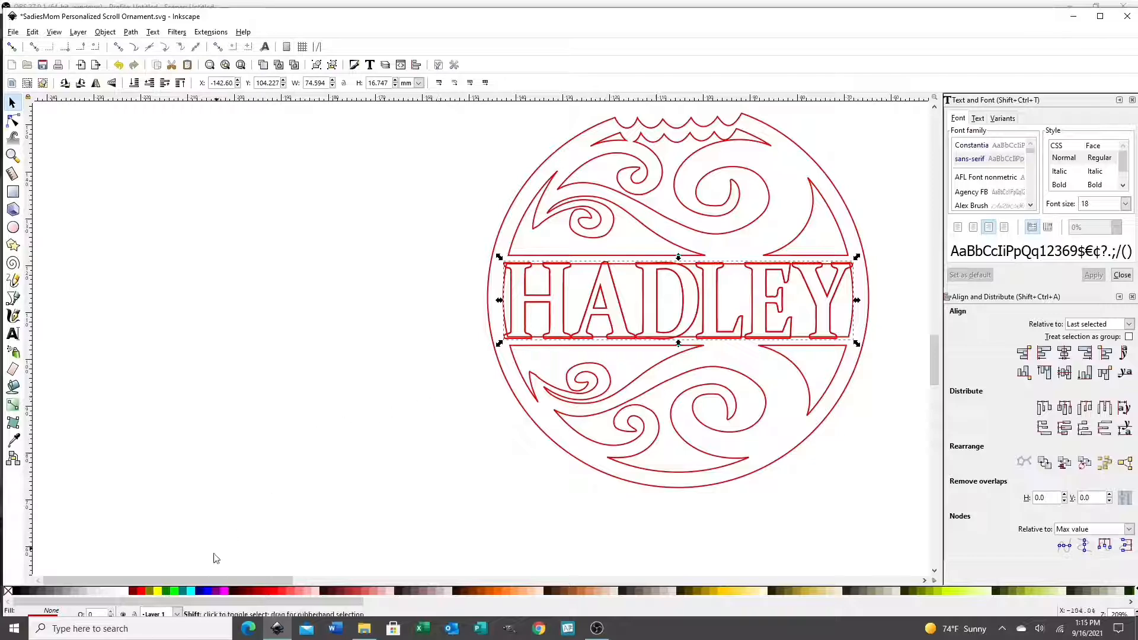
- Give the duplicated name a cyan outline and move it off the ornament onto the blank canvas
{"action": "left_click", "coordinate": [192, 591], "text": "shift"}
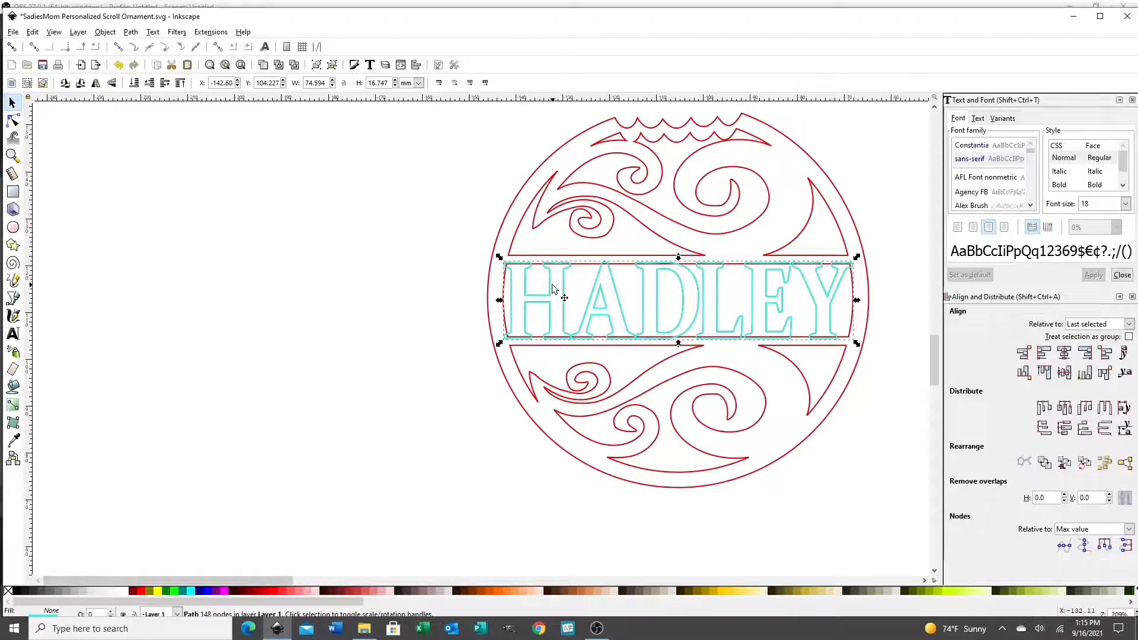
{"action": "left_click_drag", "start_coordinate": [552, 289], "coordinate": [27, 366]}
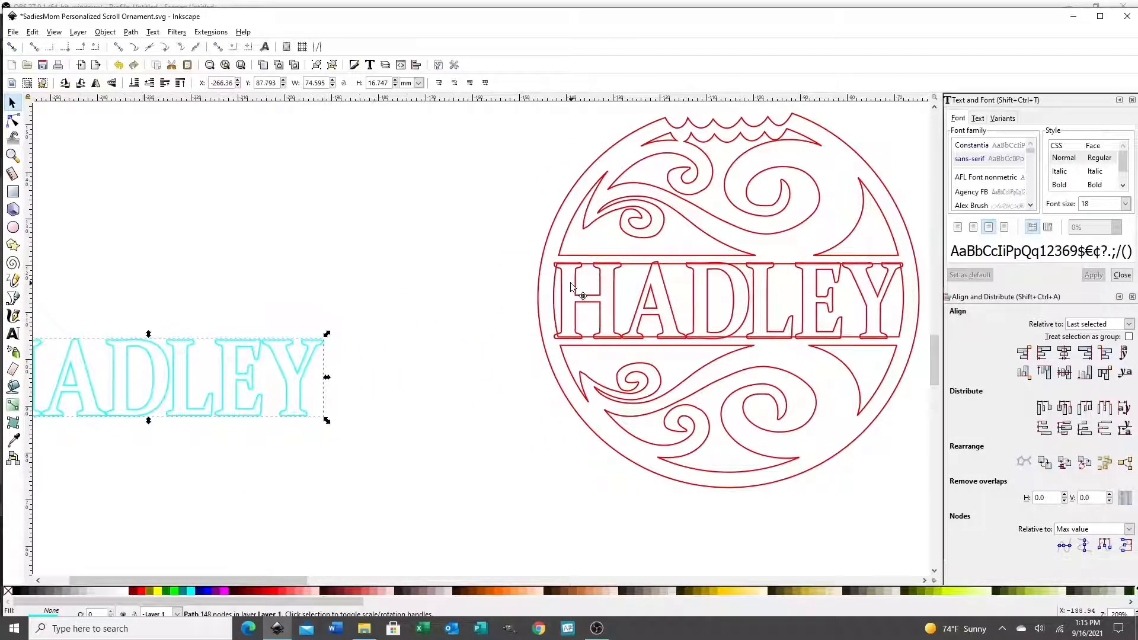
- Union the red name path with the scroll ornament
{"action": "left_click", "coordinate": [571, 287]}
{"action": "left_click", "coordinate": [603, 182], "text": "shift"}
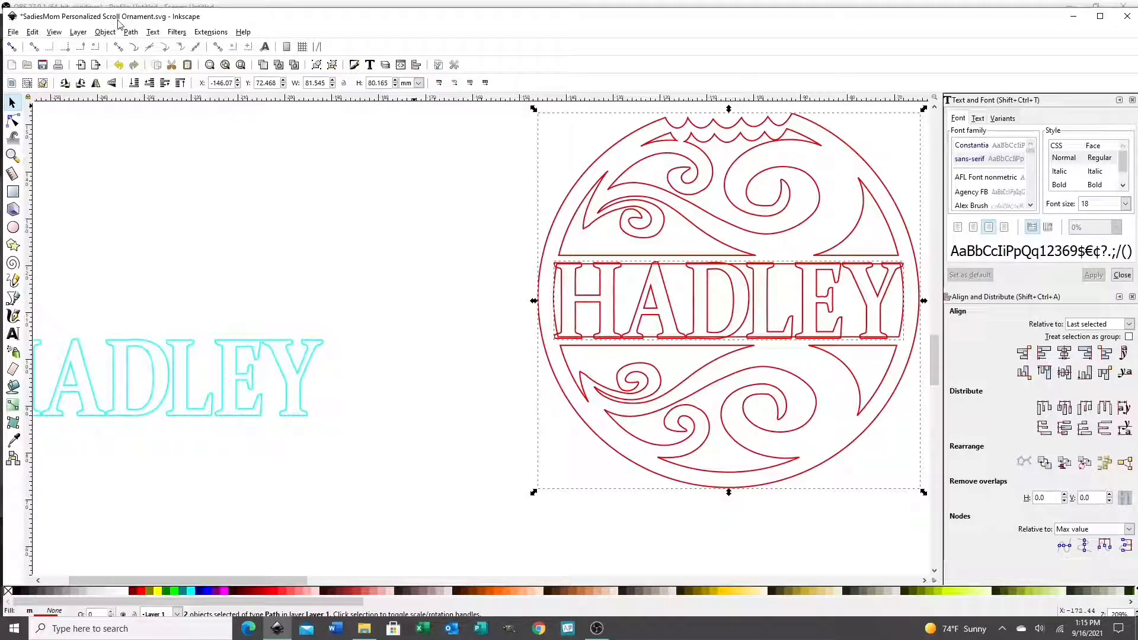
{"action": "left_click", "coordinate": [131, 32]}
{"action": "left_click", "coordinate": [134, 101]}
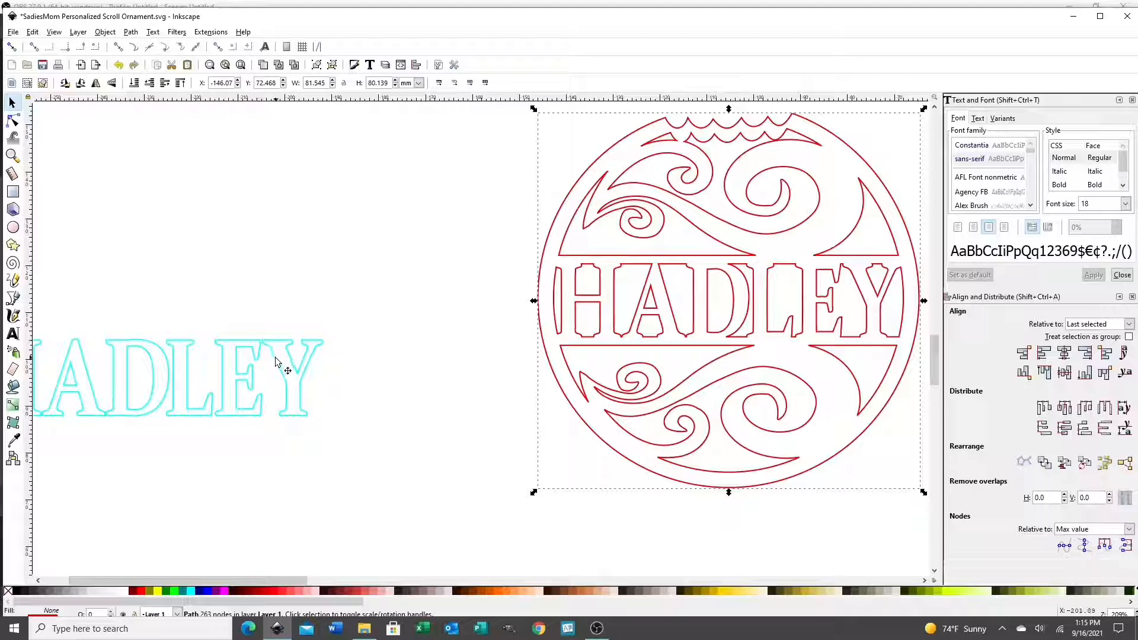
- Move the cyan name back over the merged ornament, turning on snapping to line it up exactly with the merged letters
{"action": "left_click_drag", "start_coordinate": [275, 357], "coordinate": [871, 278]}
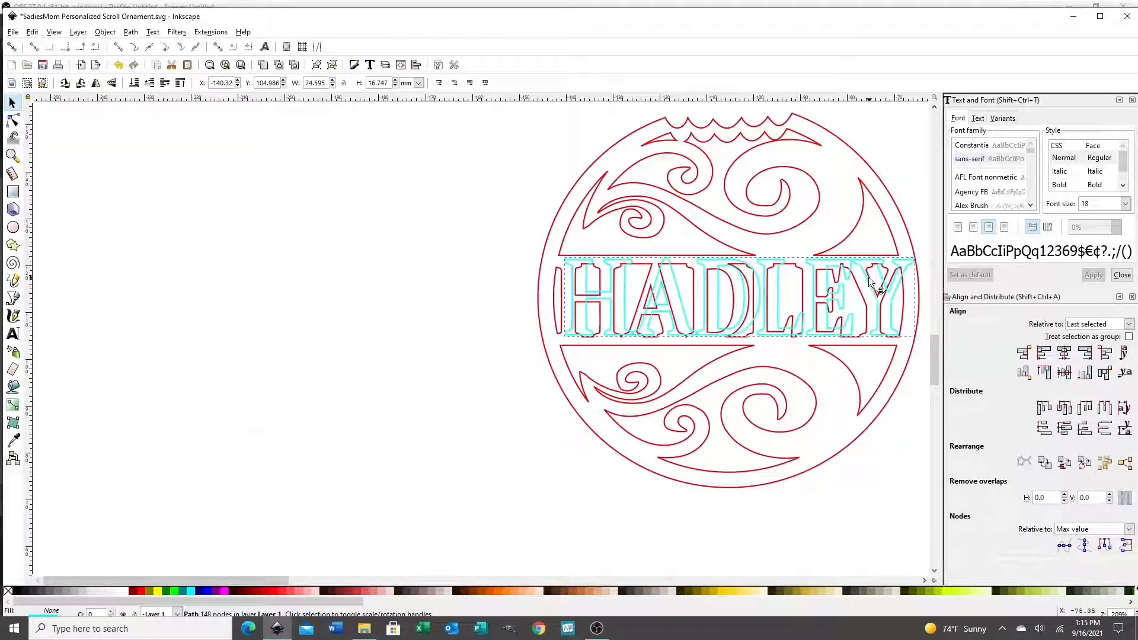
{"action": "left_click", "coordinate": [12, 44]}
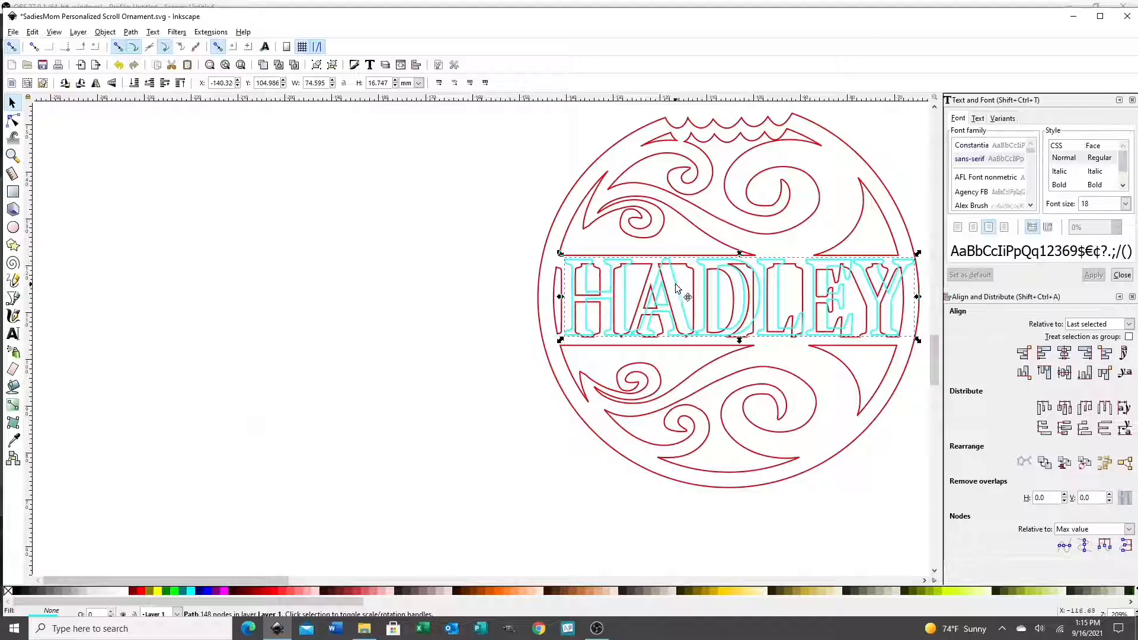
{"action": "left_click_drag", "start_coordinate": [675, 288], "coordinate": [665, 291]}
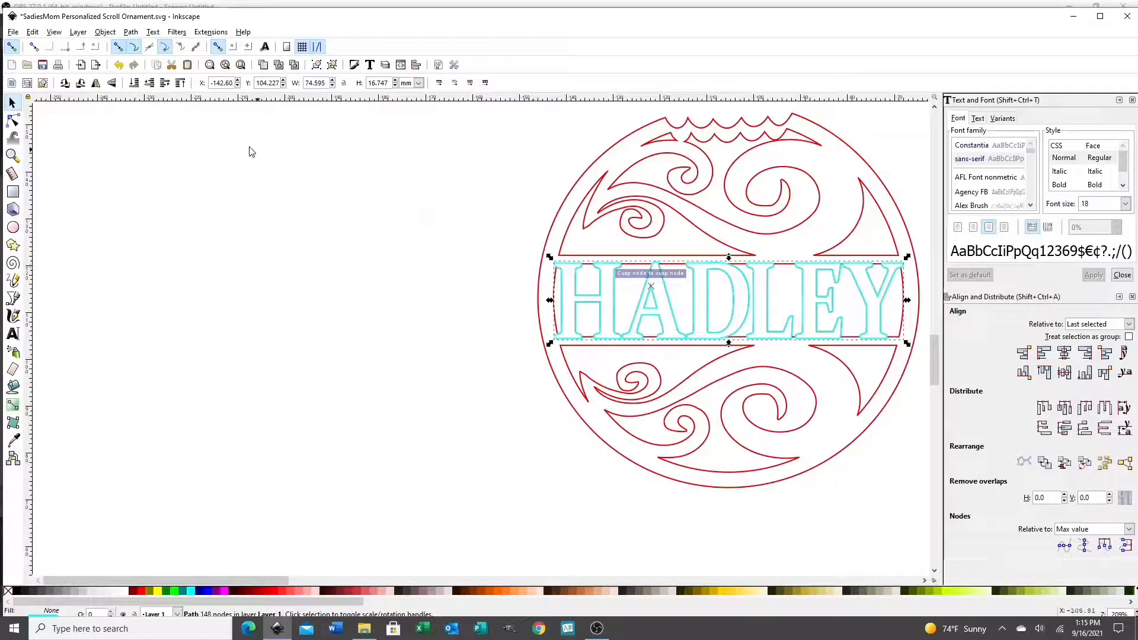
{"action": "left_click", "coordinate": [254, 202]}
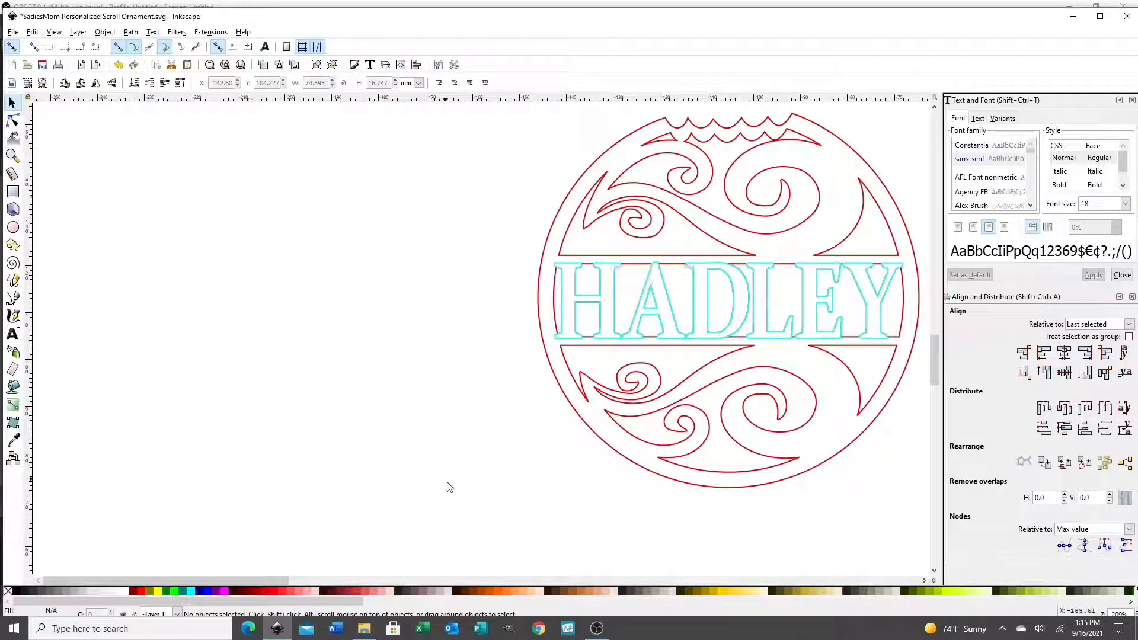
- Group the merged ornament with the cyan name outline
{"action": "left_click_drag", "start_coordinate": [260, 582], "coordinate": [315, 589]}
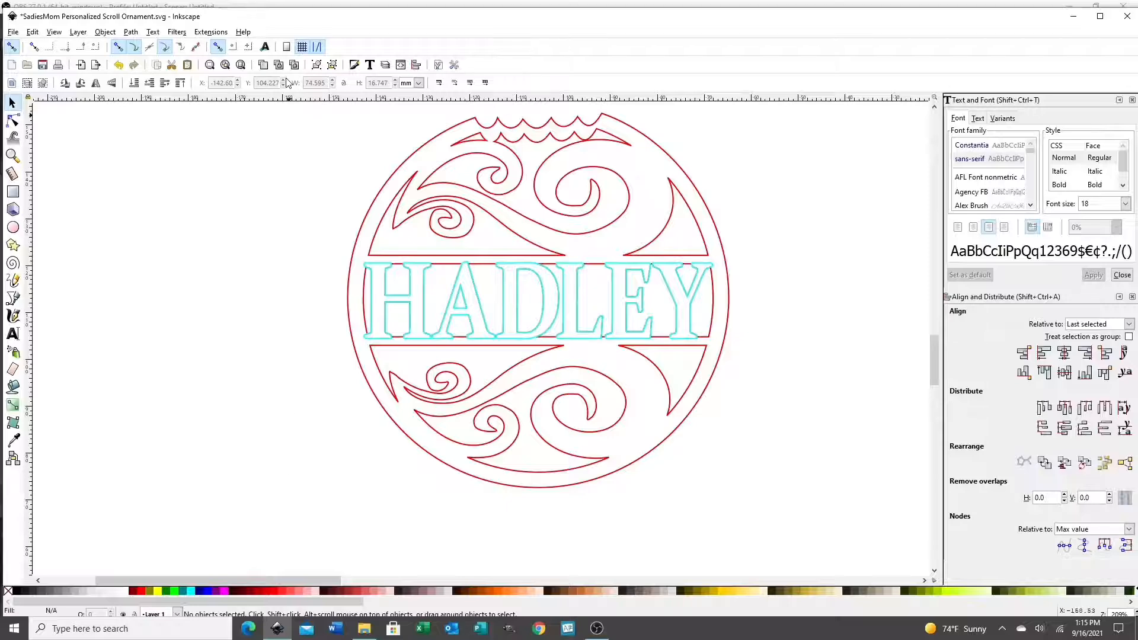
{"action": "key", "text": "minus"}
{"action": "key", "text": "minus"}
{"action": "key", "text": "minus"}
{"action": "key", "text": "minus"}
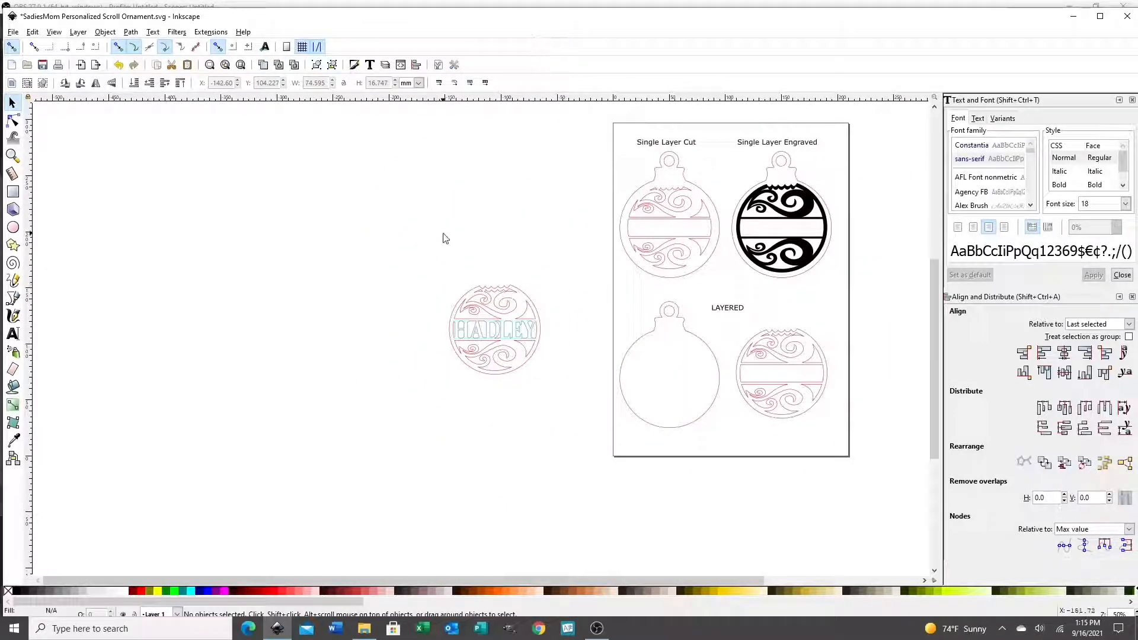
{"action": "left_click_drag", "start_coordinate": [422, 237], "coordinate": [574, 434]}
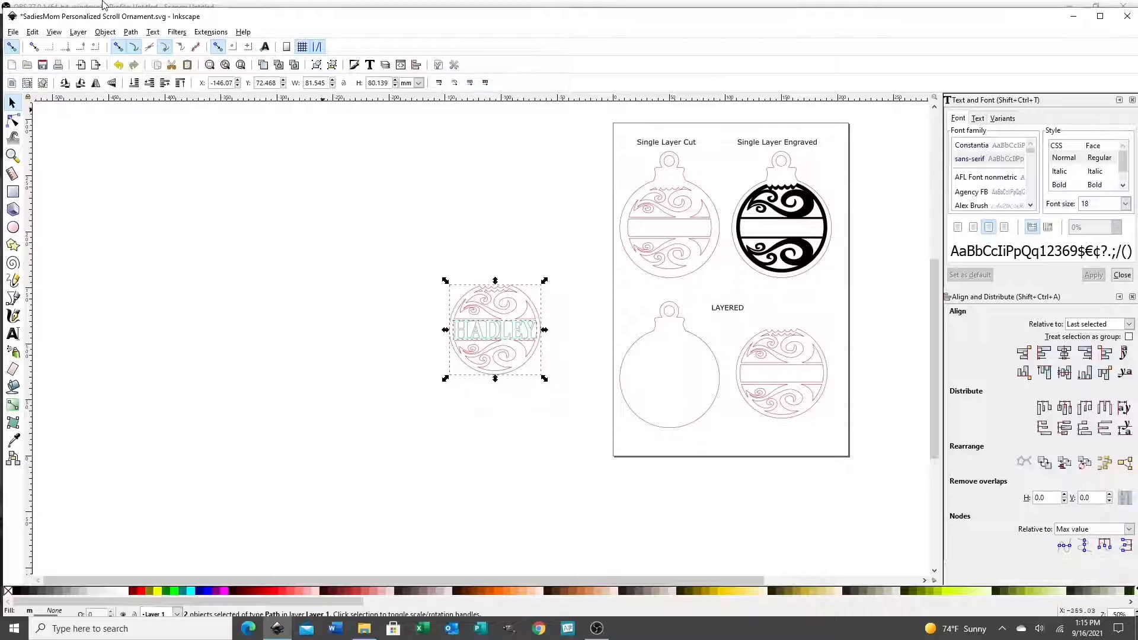
{"action": "left_click", "coordinate": [104, 31]}
{"action": "left_click", "coordinate": [109, 114]}
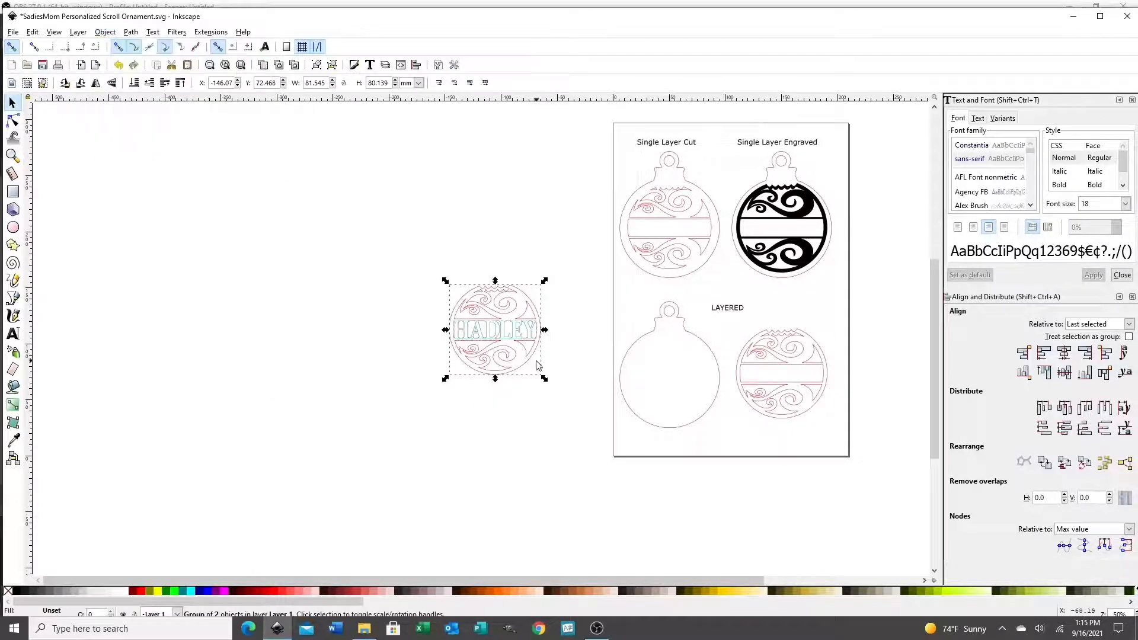
- Place the grouped ornament over the blank ornament base in the LAYERED section, turning off snapping to fine-tune its position
{"action": "left_click_drag", "start_coordinate": [536, 364], "coordinate": [661, 384]}
{"action": "left_click", "coordinate": [11, 47]}
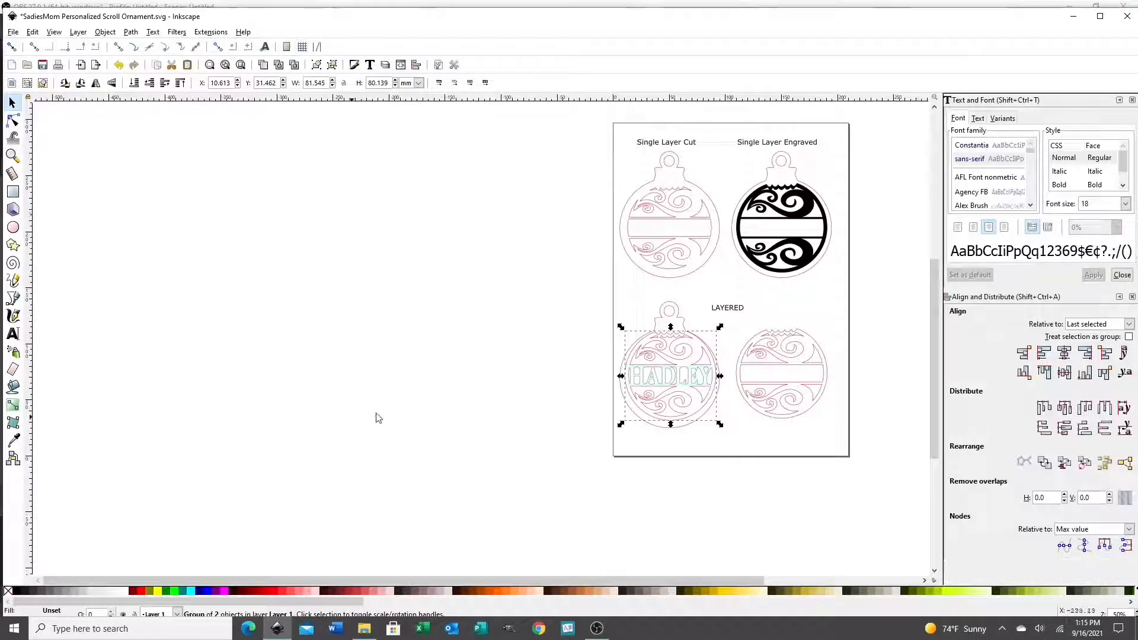
{"action": "left_click_drag", "start_coordinate": [656, 379], "coordinate": [654, 382]}
{"action": "left_click", "coordinate": [456, 409]}
{"action": "scroll", "coordinate": [456, 406], "scroll_direction": "up", "scroll_amount": 2, "text": "ctrl"}
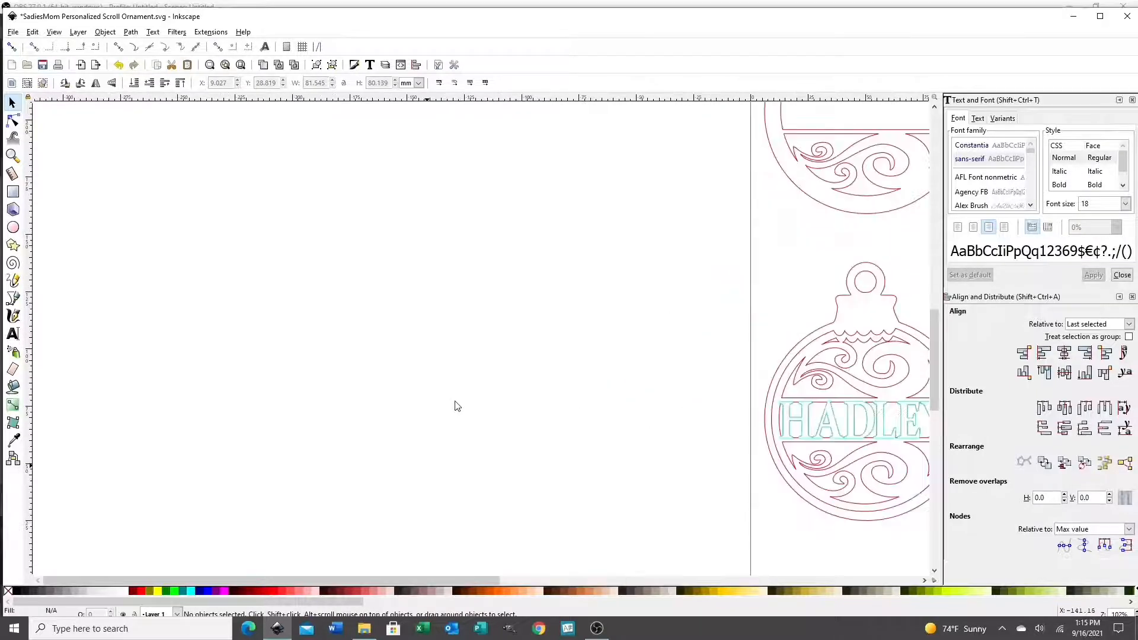
{"action": "left_click_drag", "start_coordinate": [433, 581], "coordinate": [565, 575]}
{"action": "key", "text": "minus"}
{"action": "key", "text": "minus"}
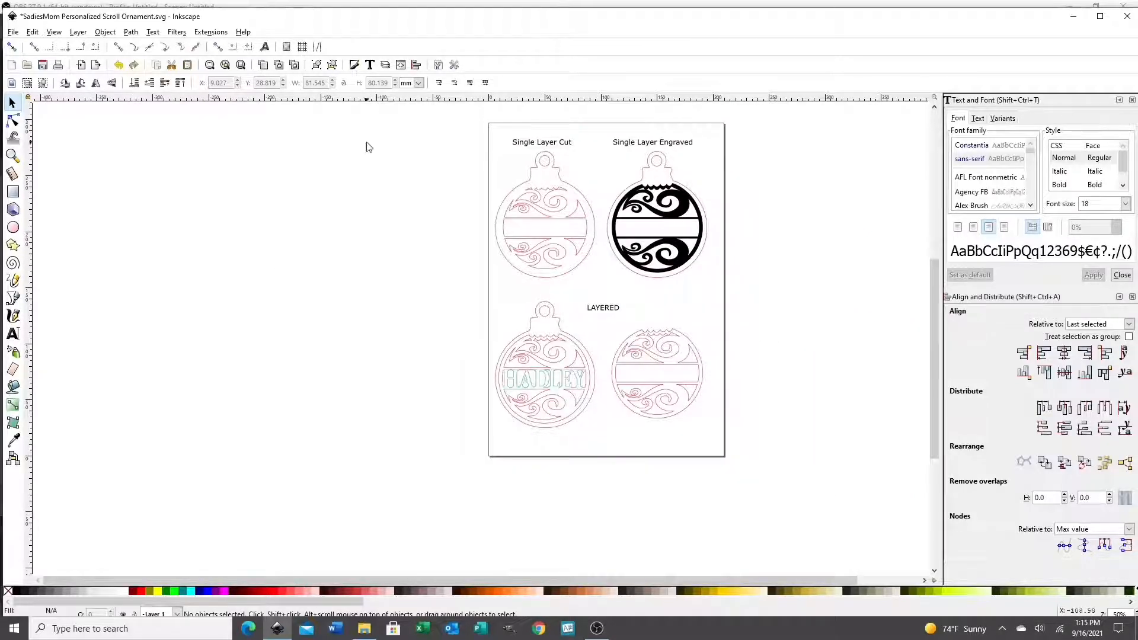
- Move the grouped ornament off the page to its right side and ungroup it
{"action": "left_click_drag", "start_coordinate": [548, 351], "coordinate": [780, 269]}
{"action": "left_click", "coordinate": [102, 31]}
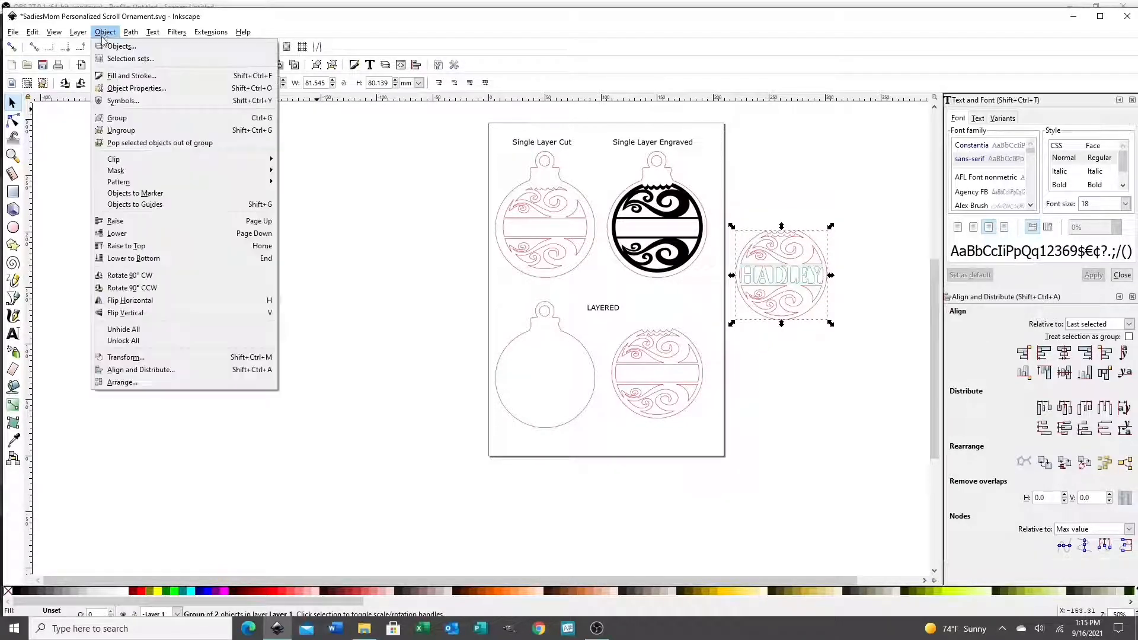
{"action": "left_click", "coordinate": [119, 128]}
{"action": "left_click", "coordinate": [737, 380]}
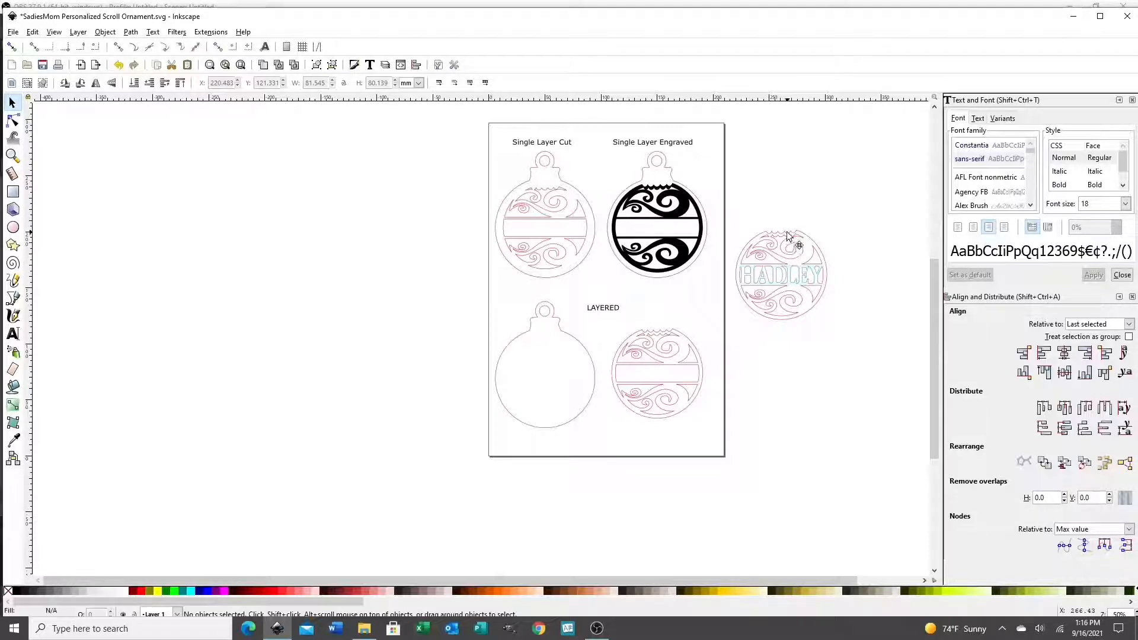
- Move only the merged ornament onto the blank ornament base and fill it with black
{"action": "left_click_drag", "start_coordinate": [780, 236], "coordinate": [548, 342]}
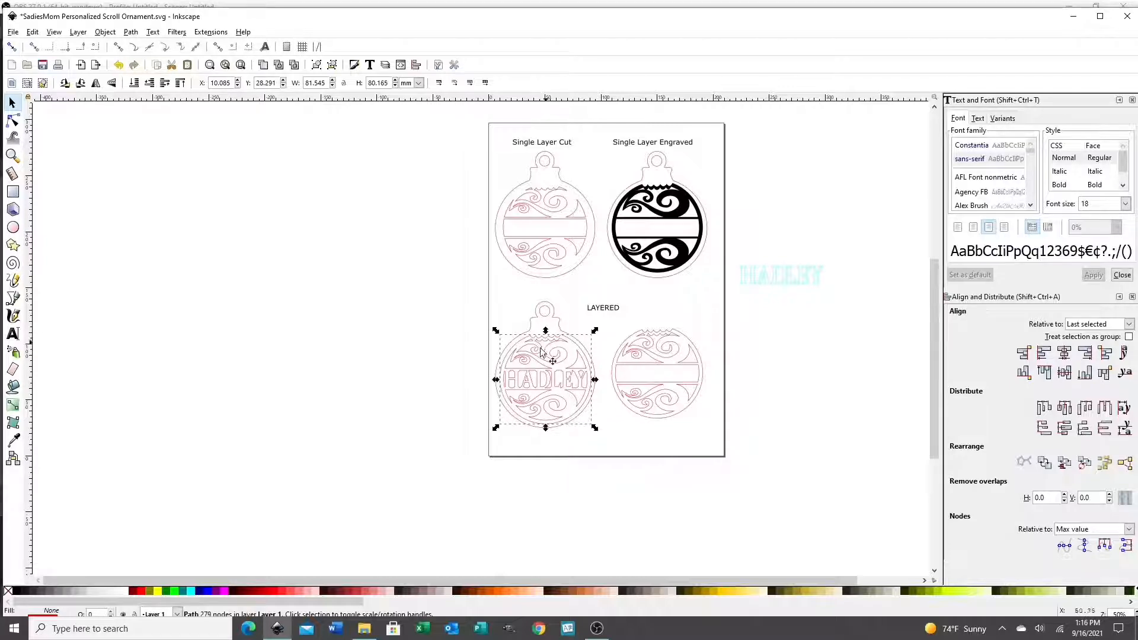
{"action": "left_click", "coordinate": [19, 593]}
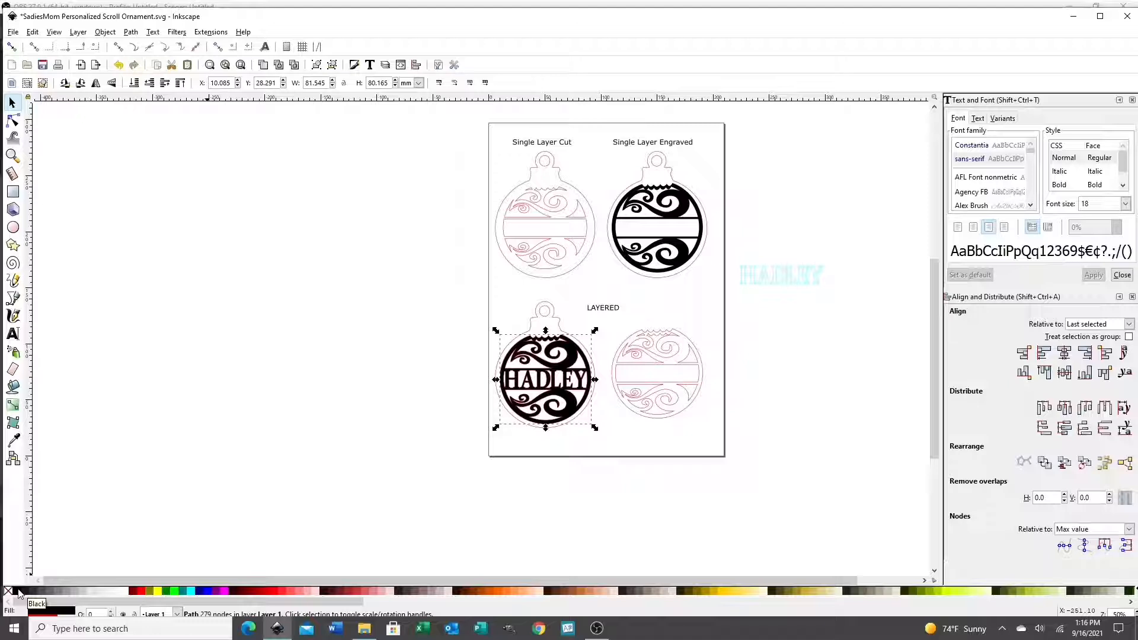
{"action": "left_click", "coordinate": [232, 431]}
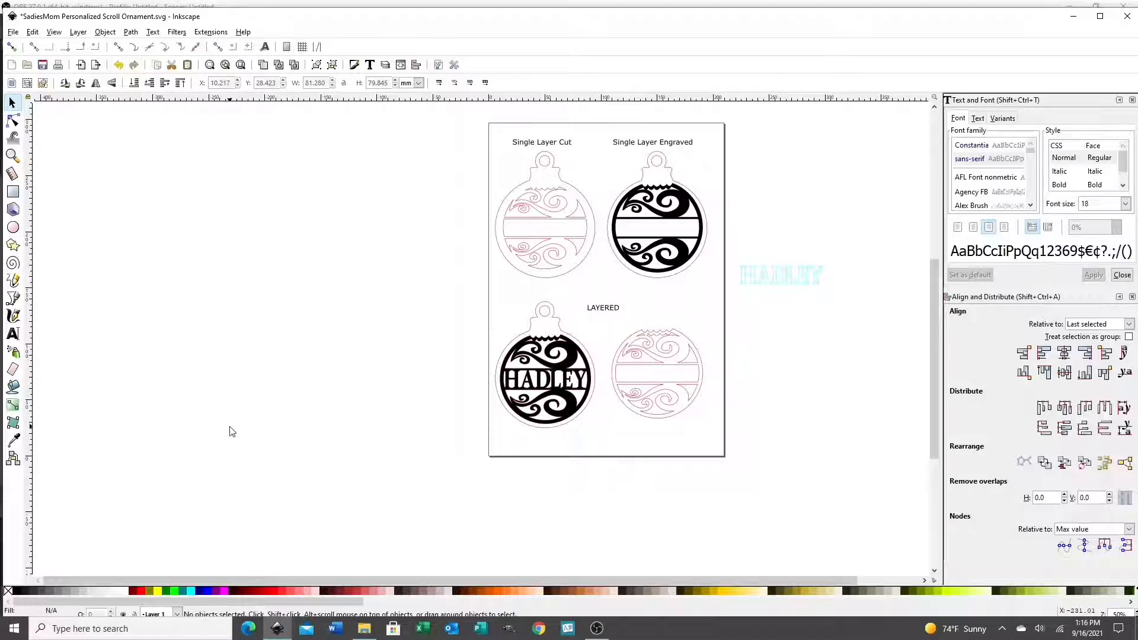